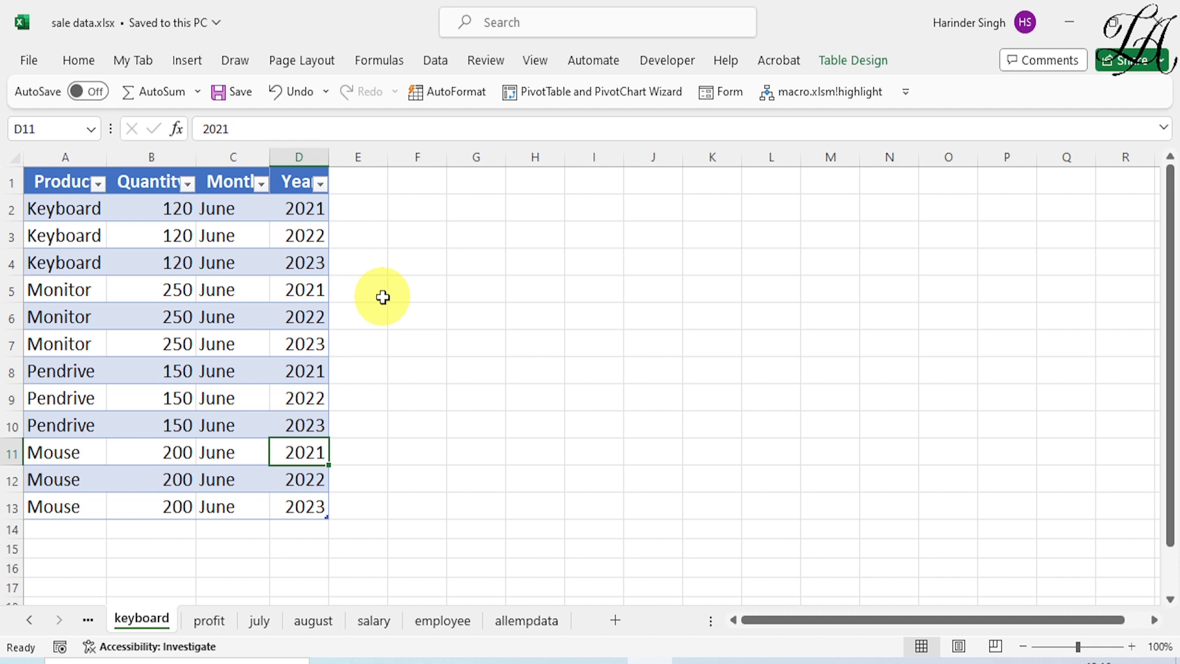
- Start a forecast sheet from the entire Sales and Date table on the july sheet
{"action": "left_click", "coordinate": [258, 621]}
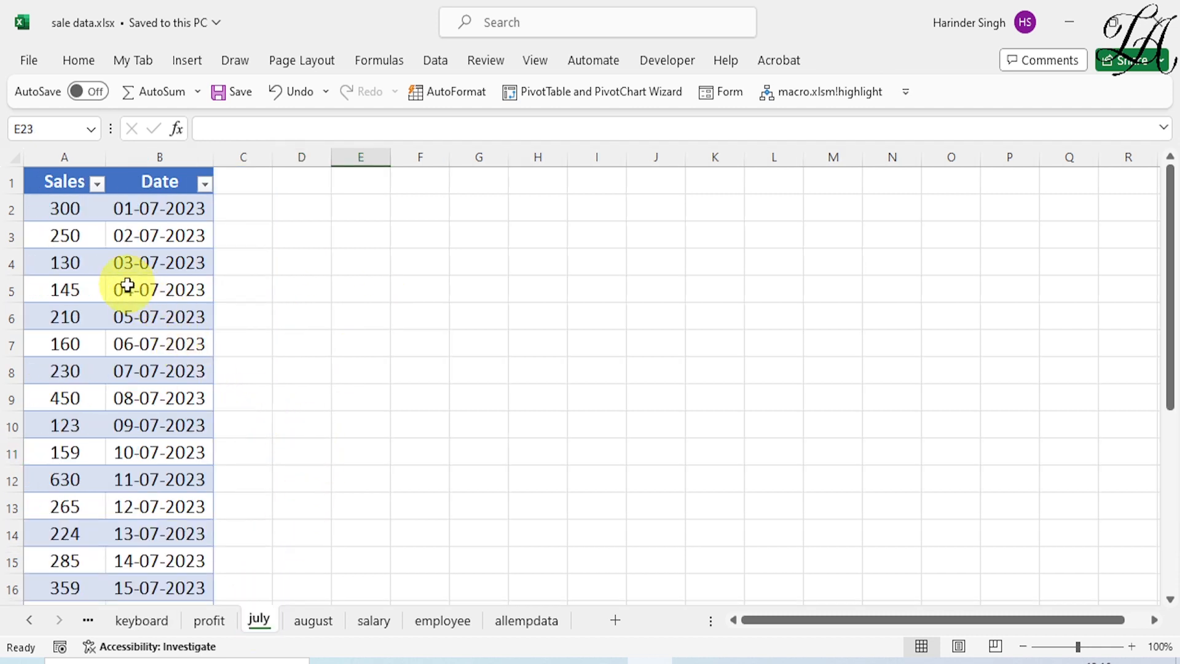
{"action": "left_click", "coordinate": [72, 317]}
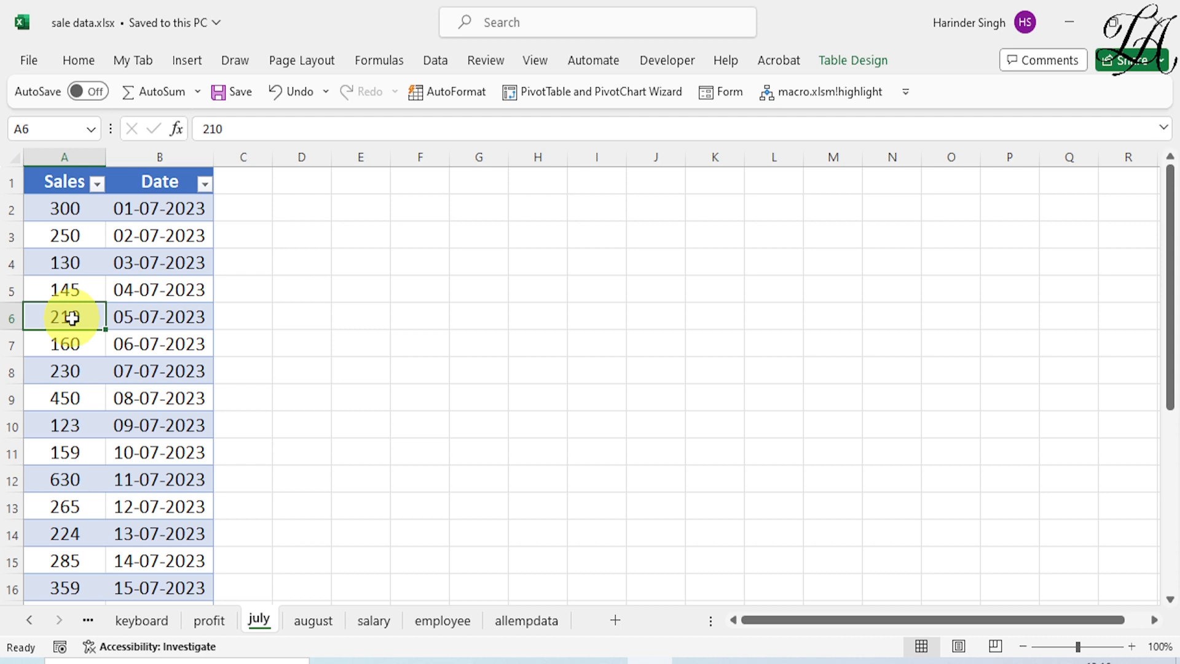
{"action": "key", "text": "ctrl+a"}
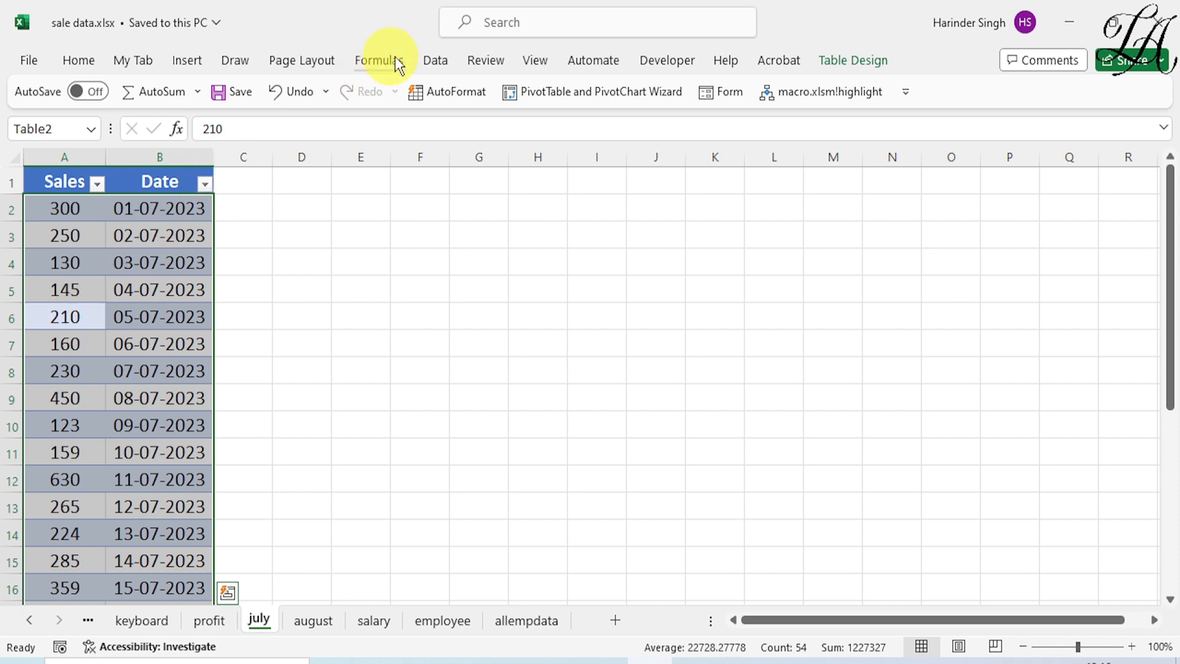
{"action": "left_click", "coordinate": [438, 60]}
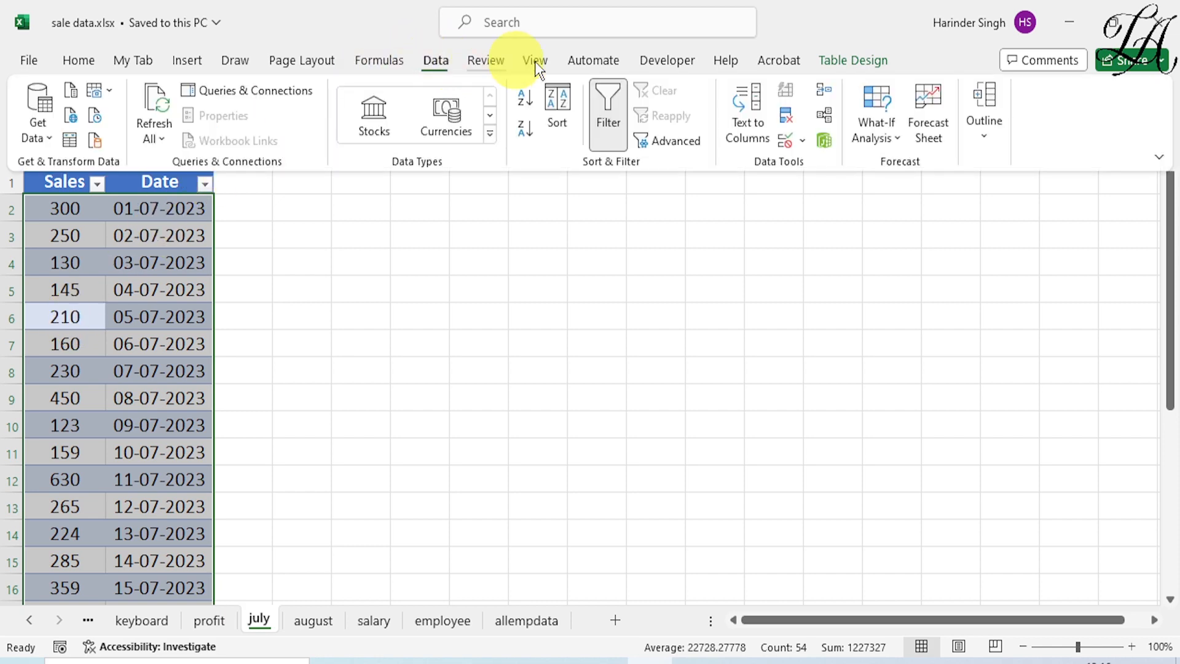
{"action": "left_click", "coordinate": [933, 116]}
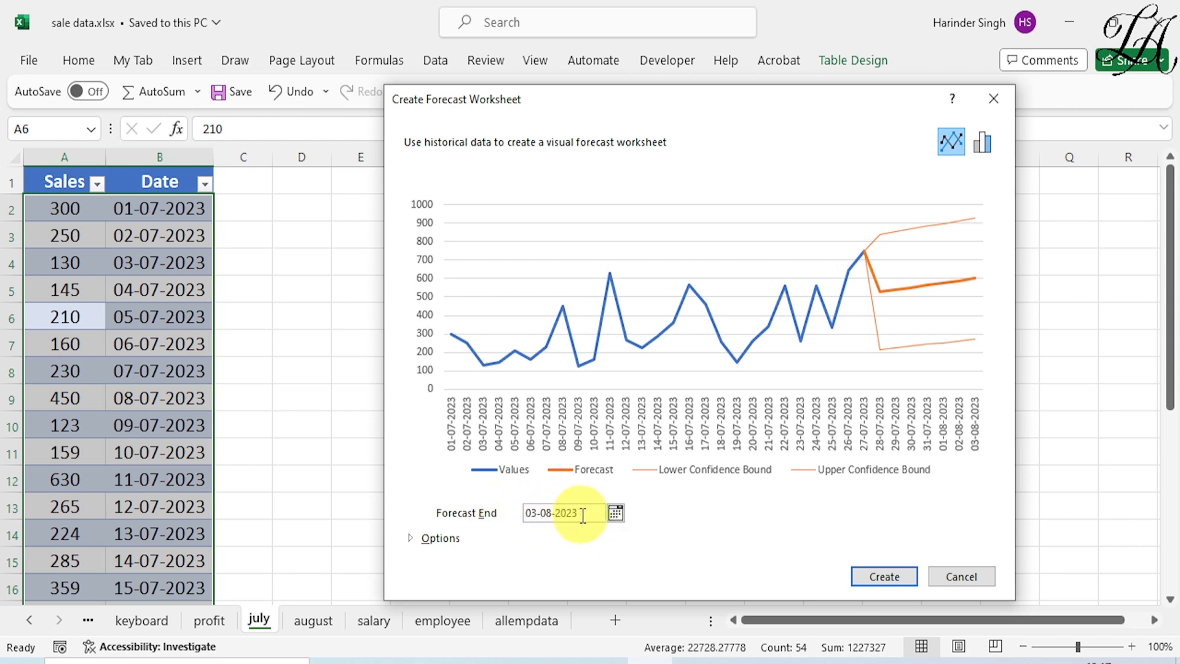
- Set the forecast end date to 28-08-2023, show the additional forecast options and create the forecast worksheet as a line chart
{"action": "left_click", "coordinate": [616, 514]}
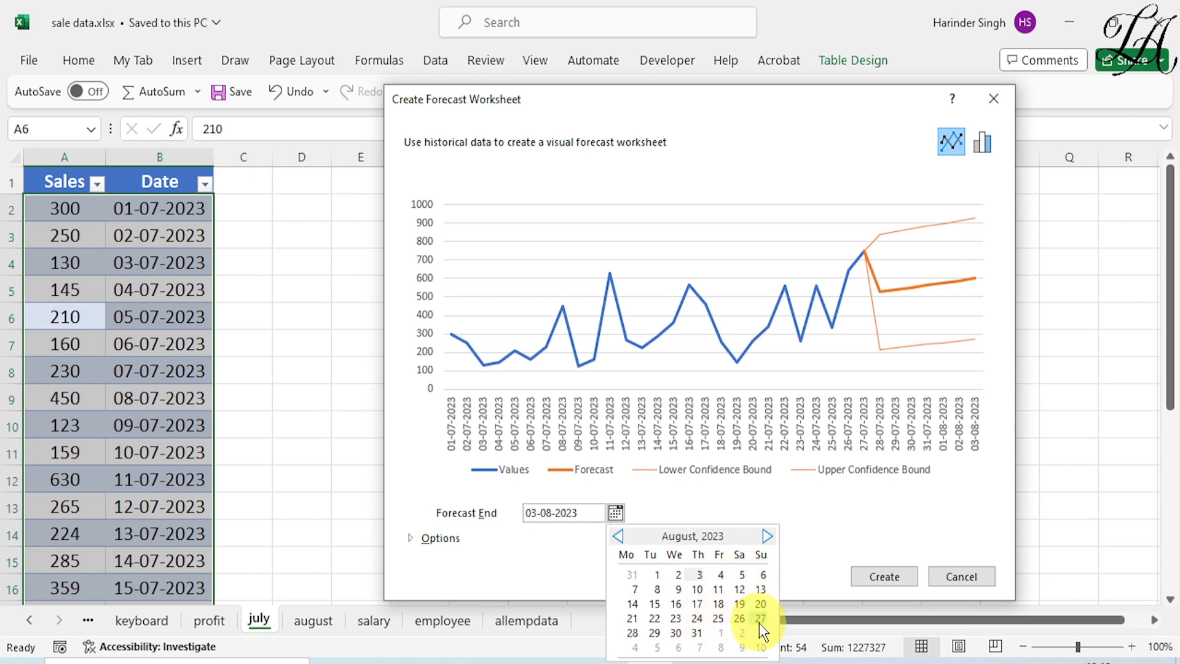
{"action": "left_click", "coordinate": [632, 633]}
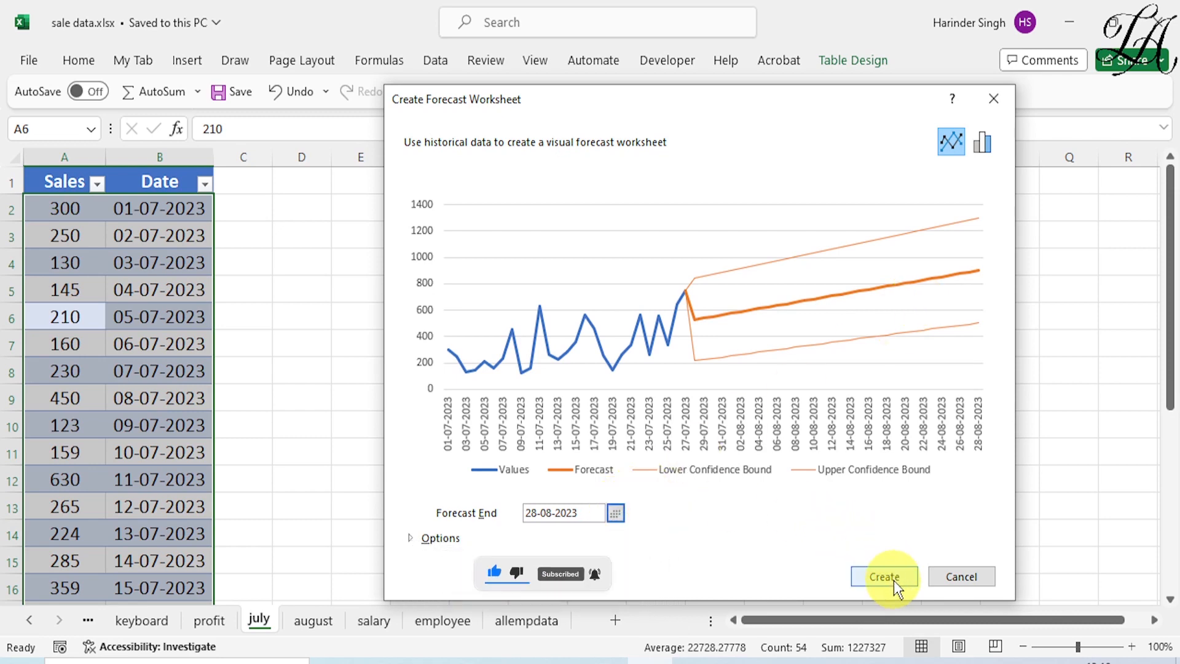
{"action": "left_click", "coordinate": [410, 537]}
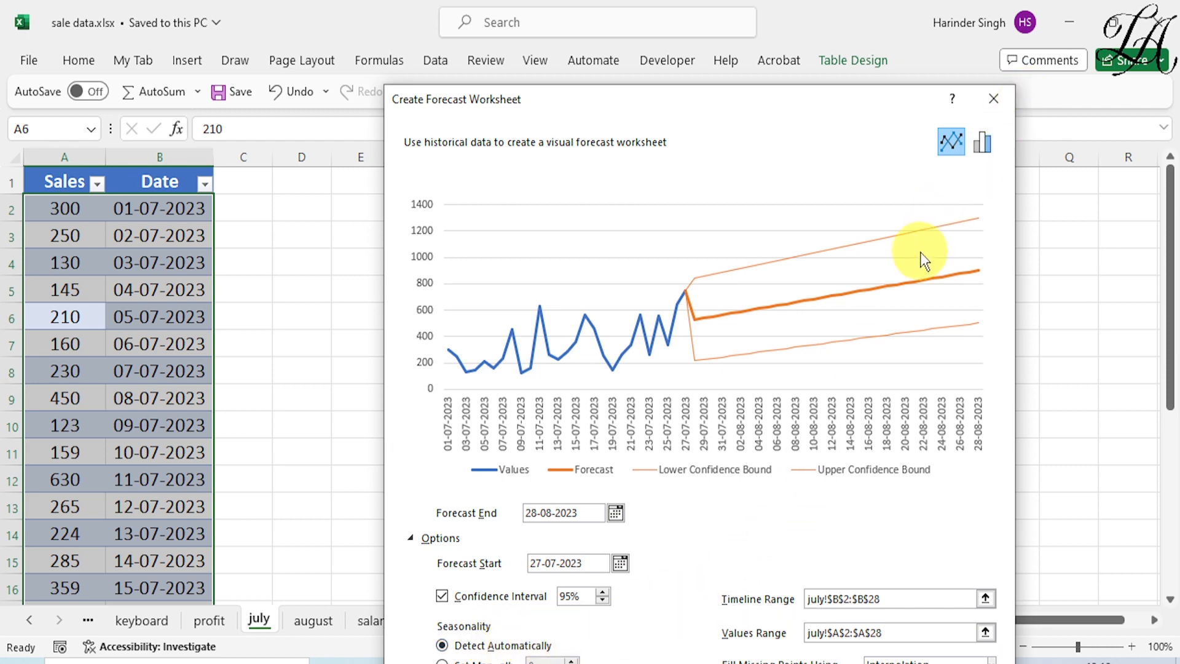
{"action": "left_click_drag", "start_coordinate": [819, 88], "coordinate": [826, 16]}
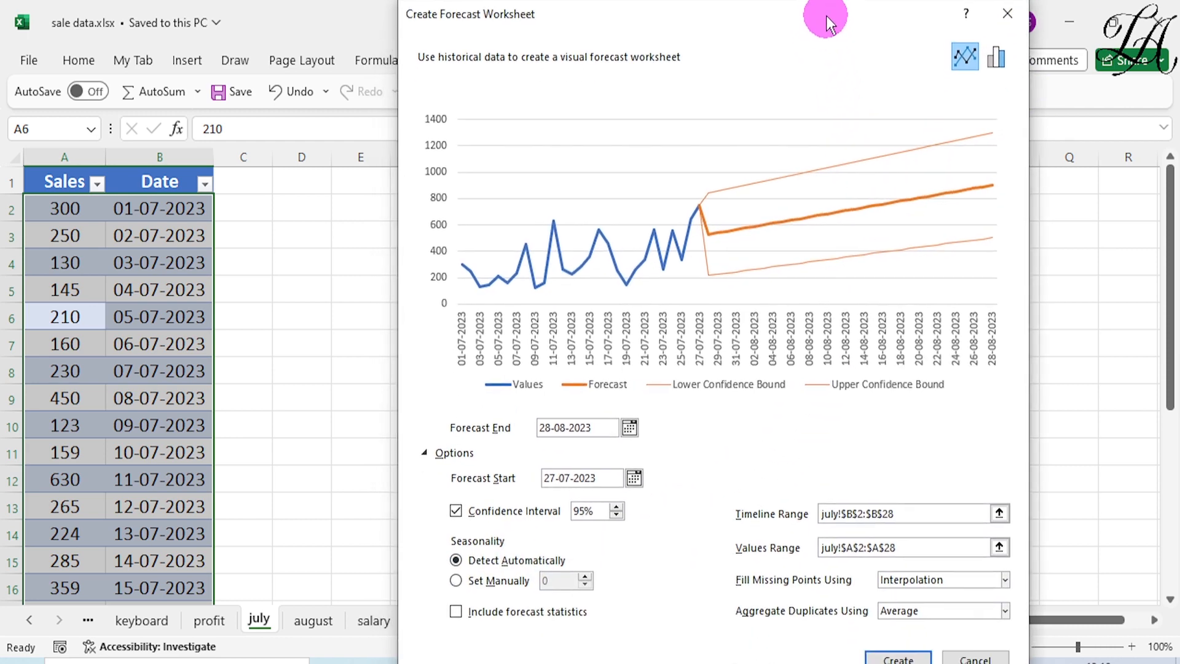
{"action": "left_click", "coordinate": [898, 660]}
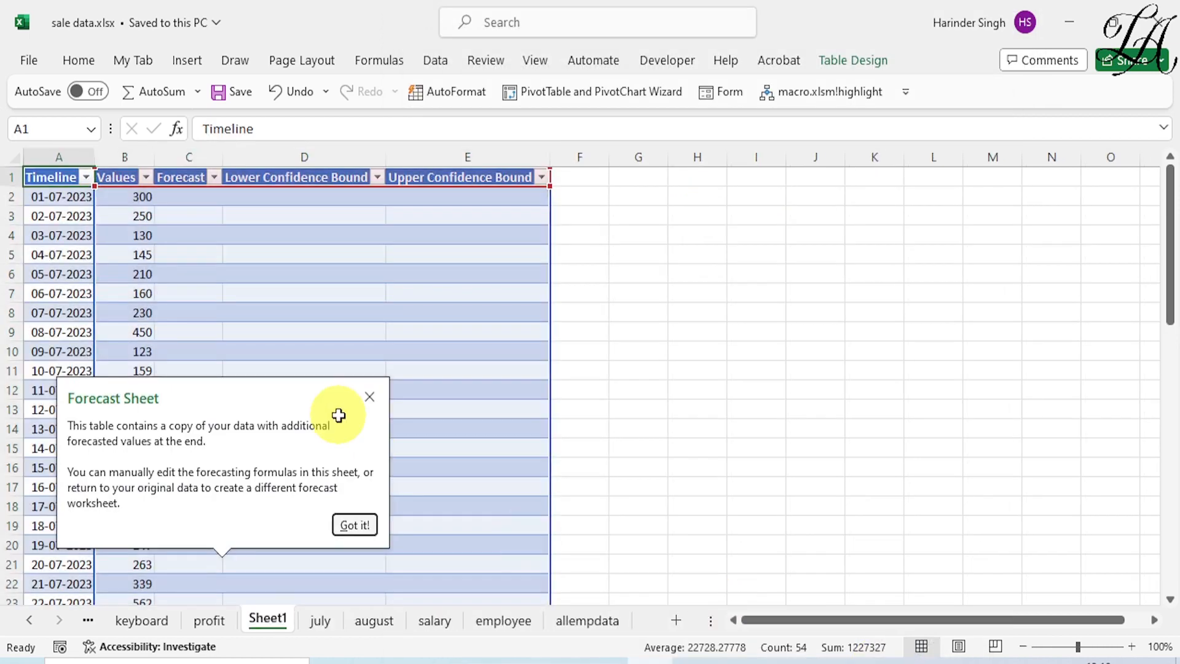
- Adjust the position of the plot area inside the forecast chart and review the forecast and confidence-bound rows following the July data
{"action": "left_click_drag", "start_coordinate": [569, 288], "coordinate": [595, 255]}
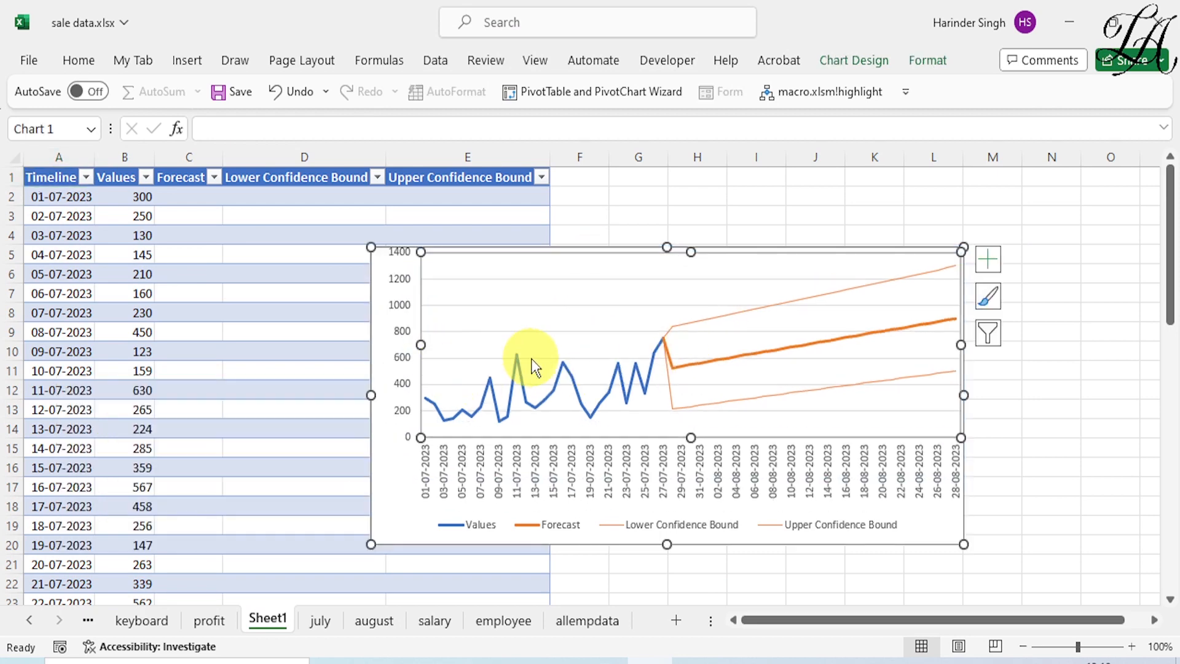
{"action": "left_click_drag", "start_coordinate": [533, 347], "coordinate": [531, 360]}
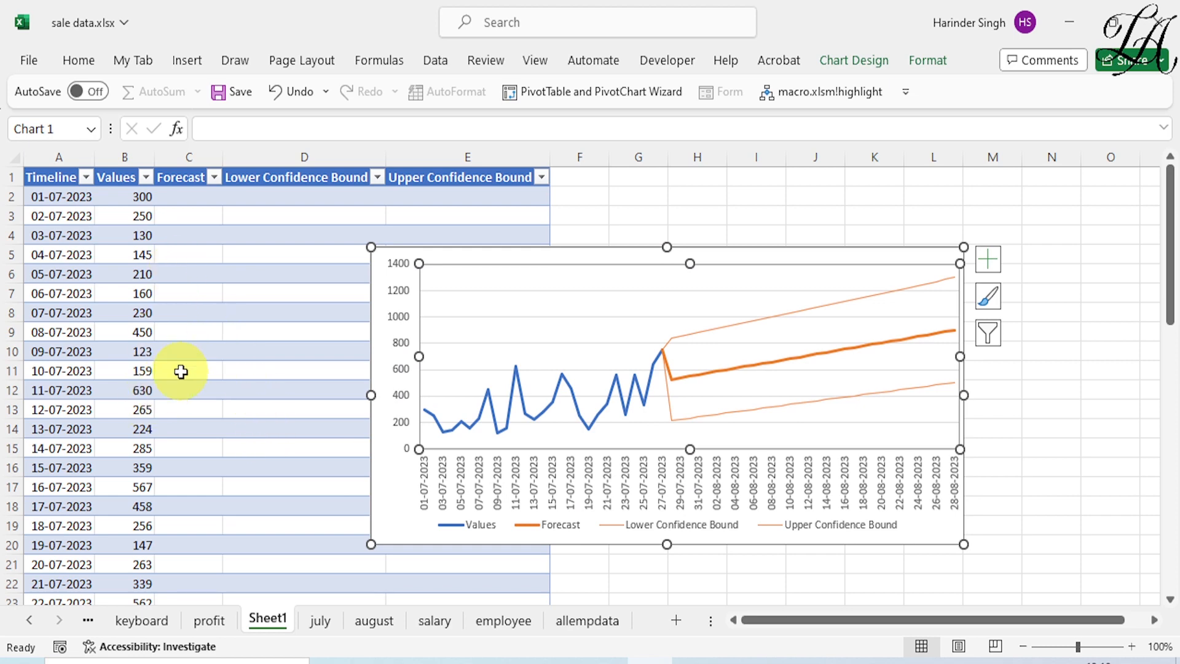
{"action": "scroll", "coordinate": [193, 391], "scroll_direction": "down", "scroll_amount": 4}
{"action": "scroll", "coordinate": [193, 391], "scroll_direction": "down", "scroll_amount": 3}
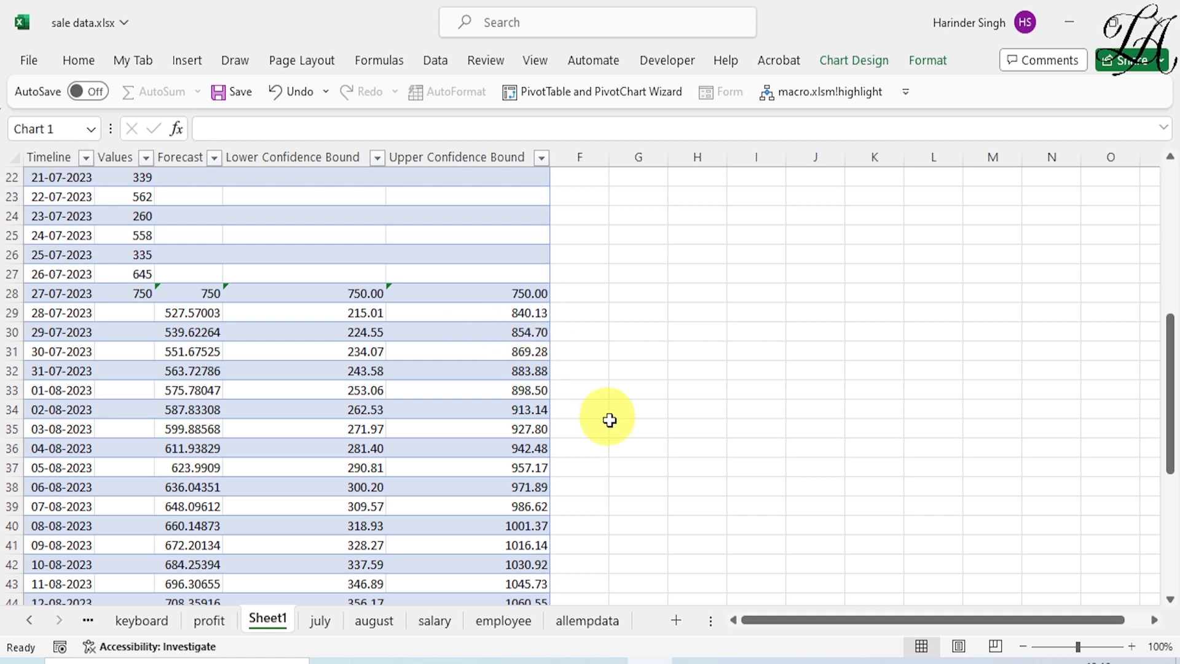
- Run Analyze Data on the employee table in the allempdata sheet
{"action": "left_click", "coordinate": [589, 622]}
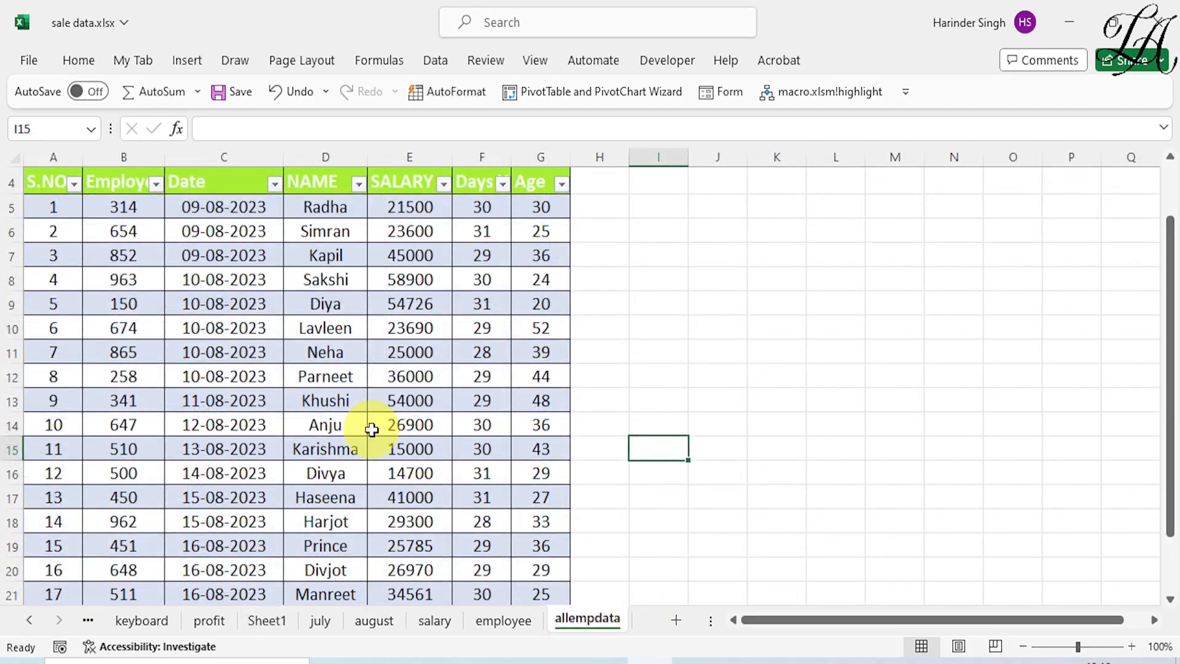
{"action": "left_click", "coordinate": [348, 374]}
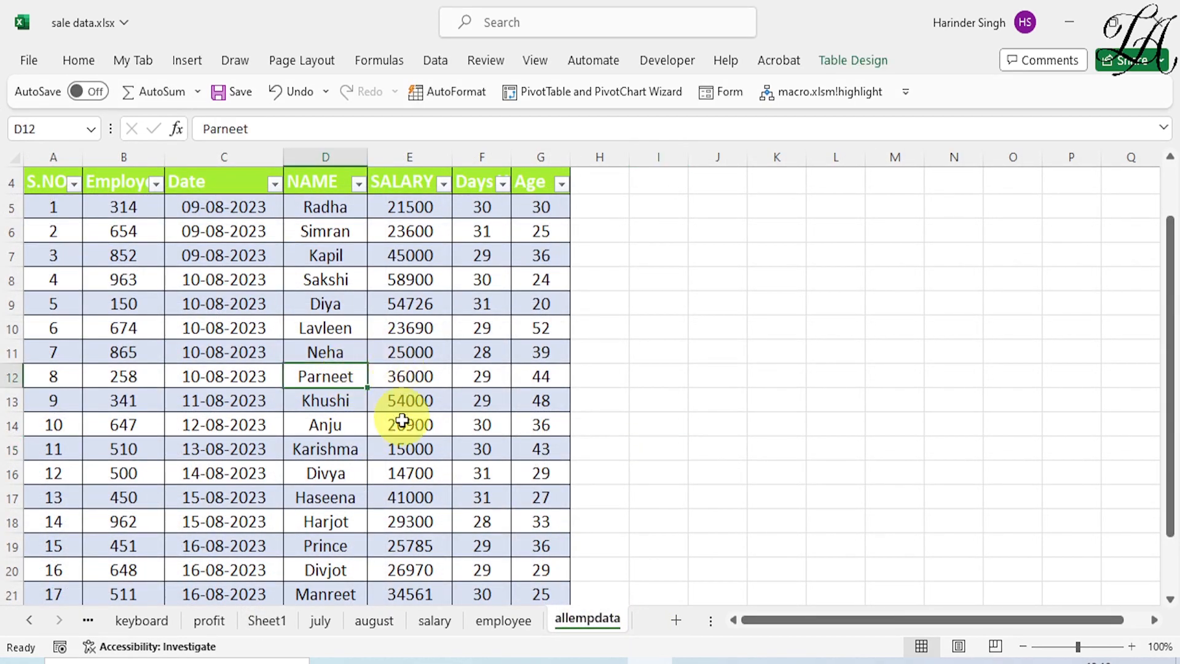
{"action": "left_click", "coordinate": [79, 61]}
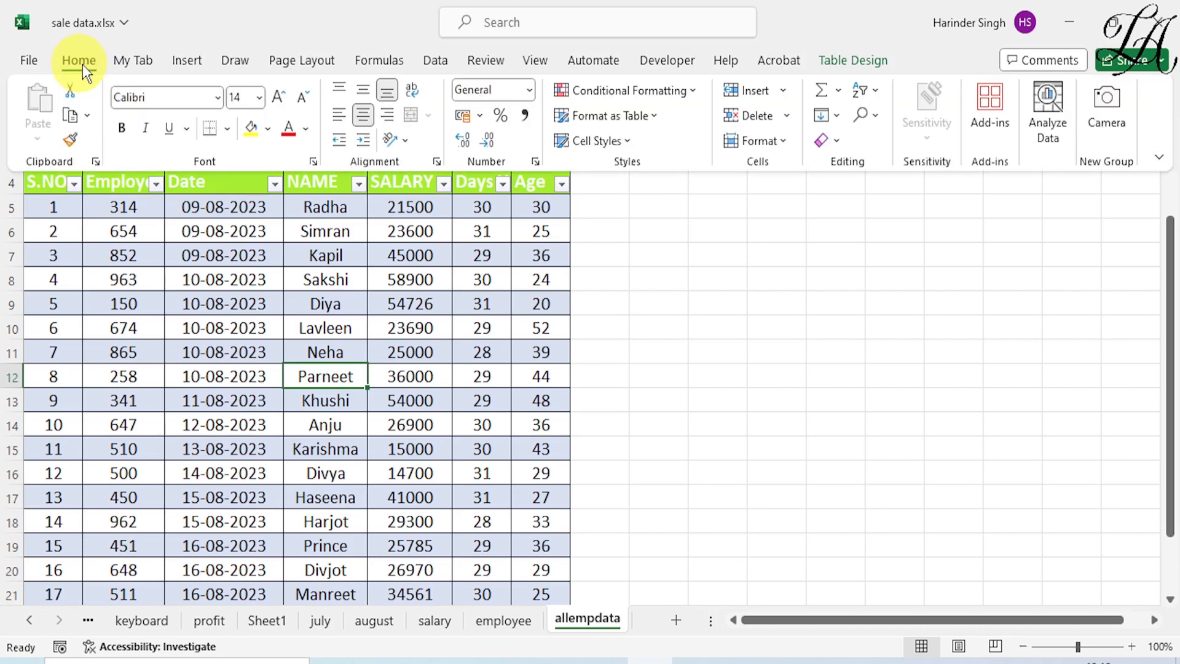
{"action": "left_click", "coordinate": [1042, 105]}
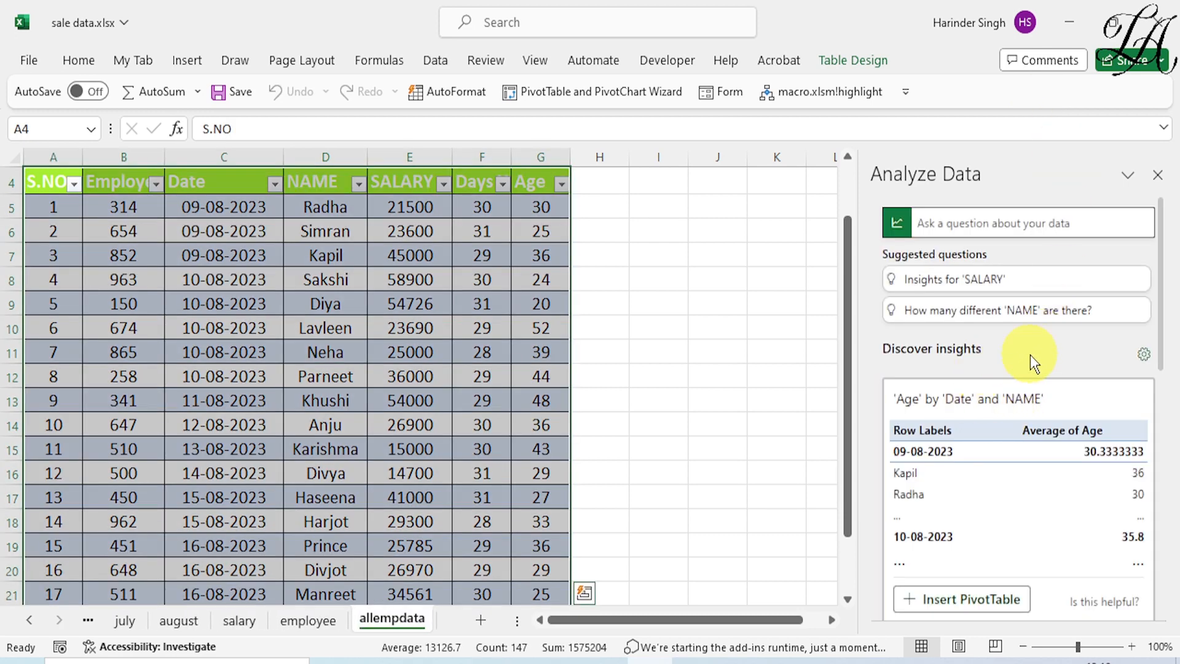
- Examine the suggested insights for the employee table, expanding the list to show every result, and return to the question box
{"action": "scroll", "coordinate": [1036, 352], "scroll_direction": "down", "scroll_amount": 1}
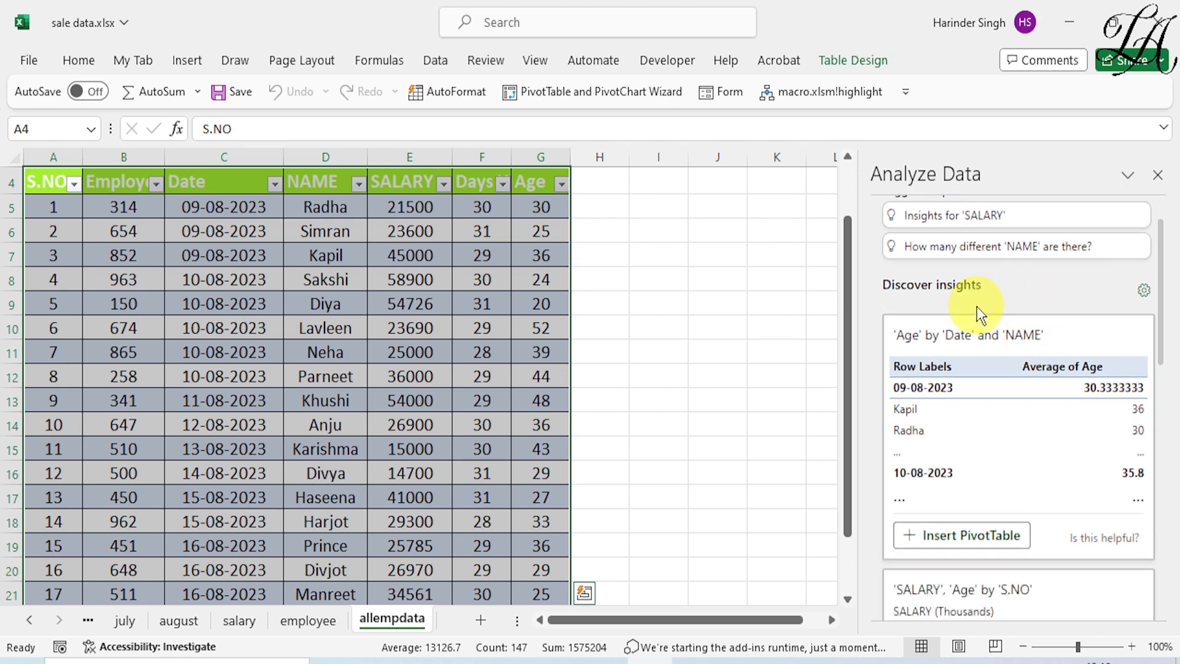
{"action": "scroll", "coordinate": [1014, 403], "scroll_direction": "down", "scroll_amount": 1}
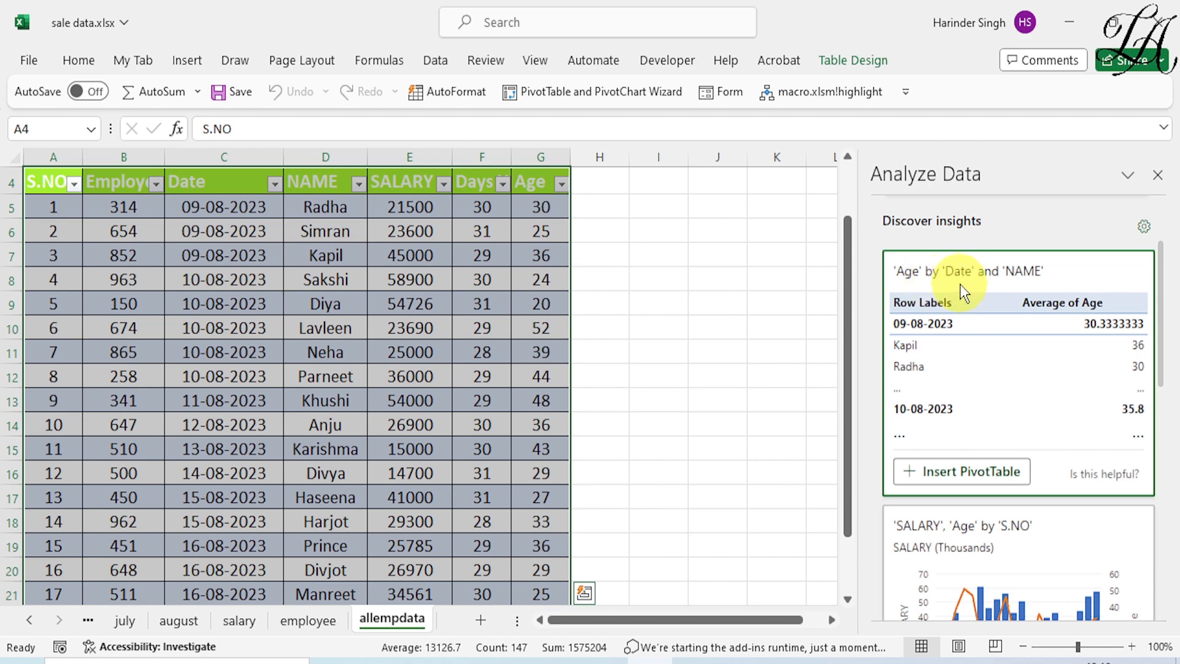
{"action": "scroll", "coordinate": [1013, 289], "scroll_direction": "down", "scroll_amount": 2}
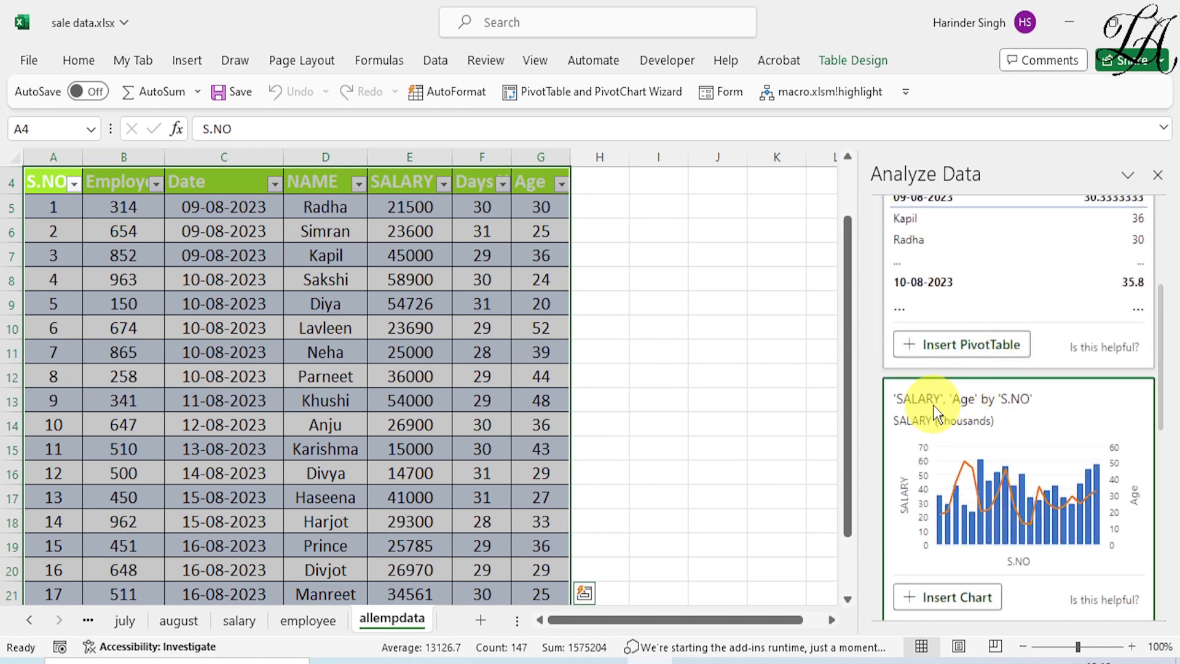
{"action": "scroll", "coordinate": [1024, 410], "scroll_direction": "down", "scroll_amount": 6}
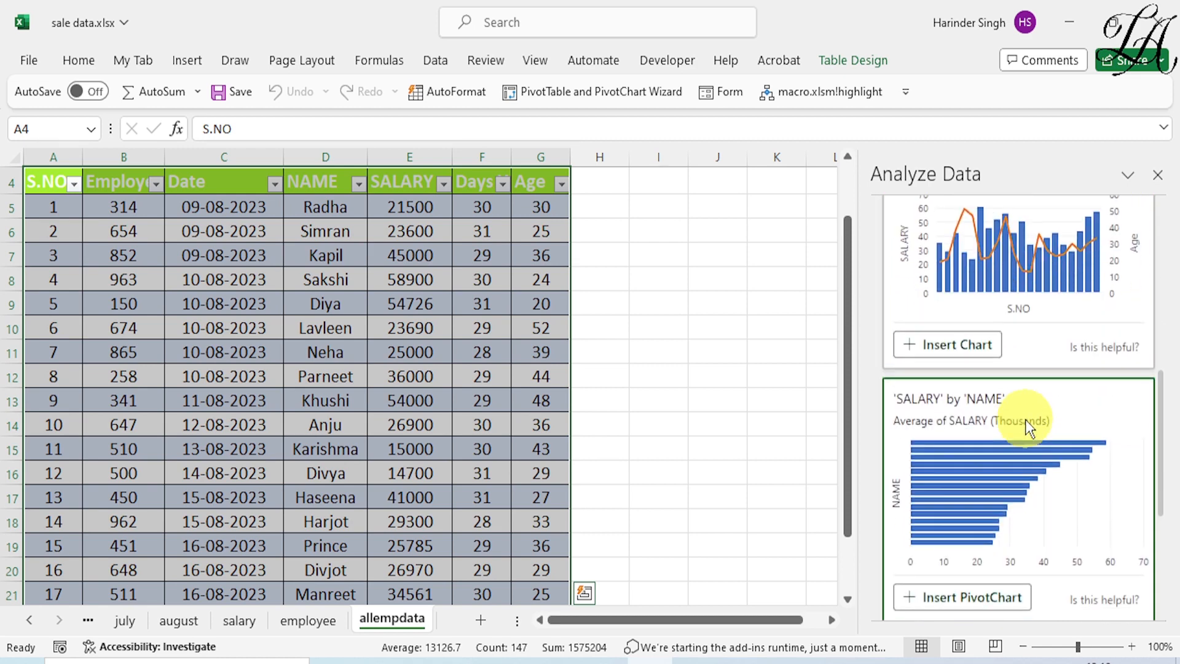
{"action": "scroll", "coordinate": [1007, 397], "scroll_direction": "down", "scroll_amount": 2}
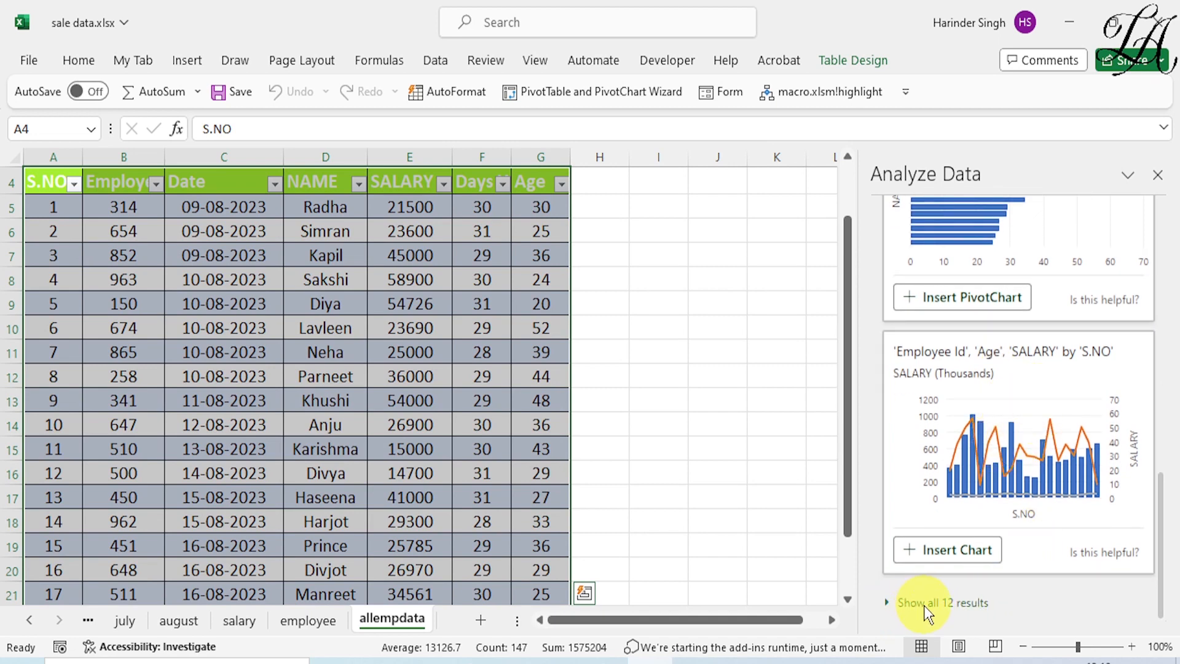
{"action": "left_click", "coordinate": [899, 603]}
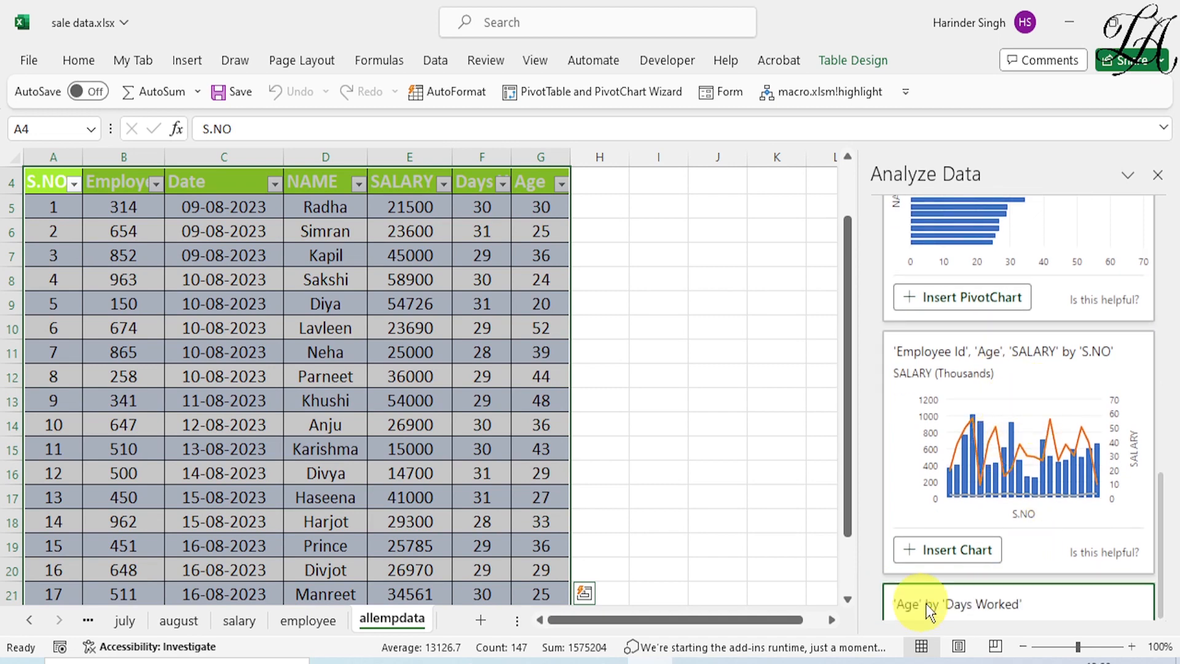
{"action": "scroll", "coordinate": [1028, 478], "scroll_direction": "down", "scroll_amount": 10}
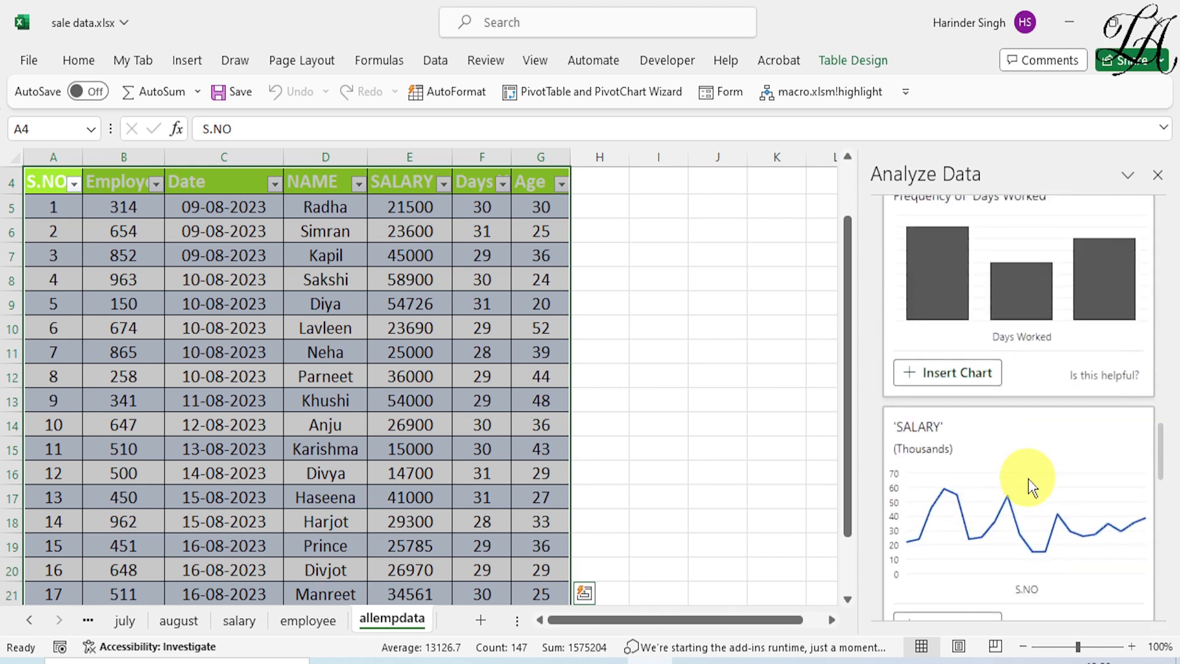
{"action": "scroll", "coordinate": [1028, 479], "scroll_direction": "down", "scroll_amount": 3}
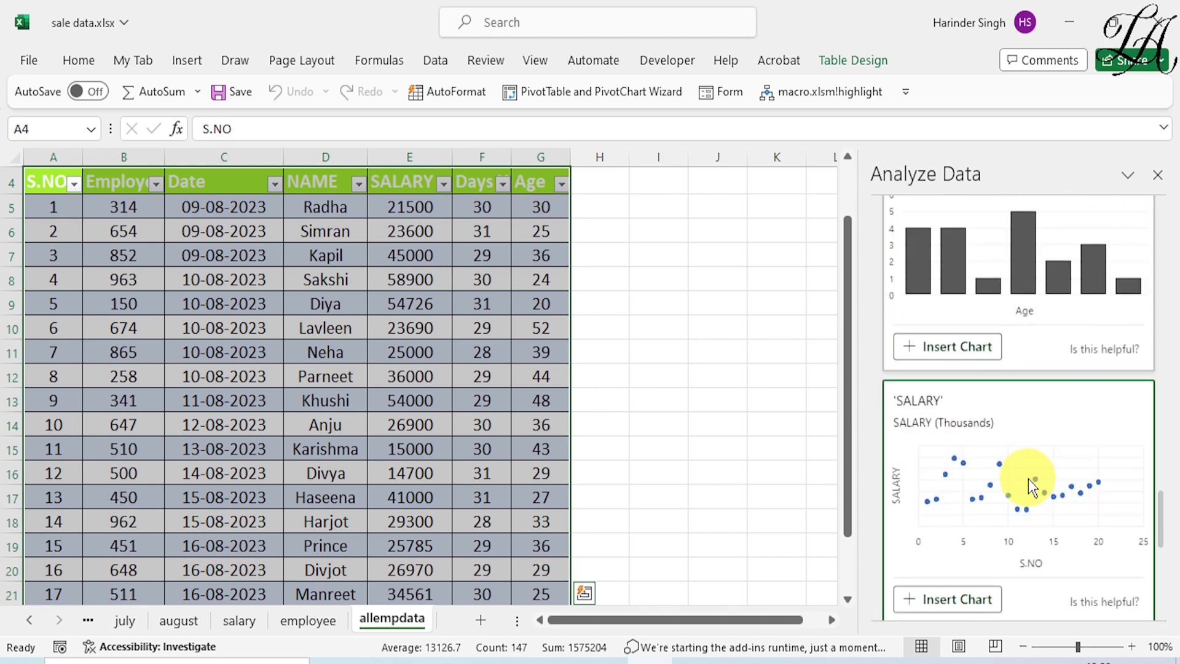
{"action": "scroll", "coordinate": [1028, 478], "scroll_direction": "up", "scroll_amount": 8}
{"action": "scroll", "coordinate": [1028, 479], "scroll_direction": "up", "scroll_amount": 10}
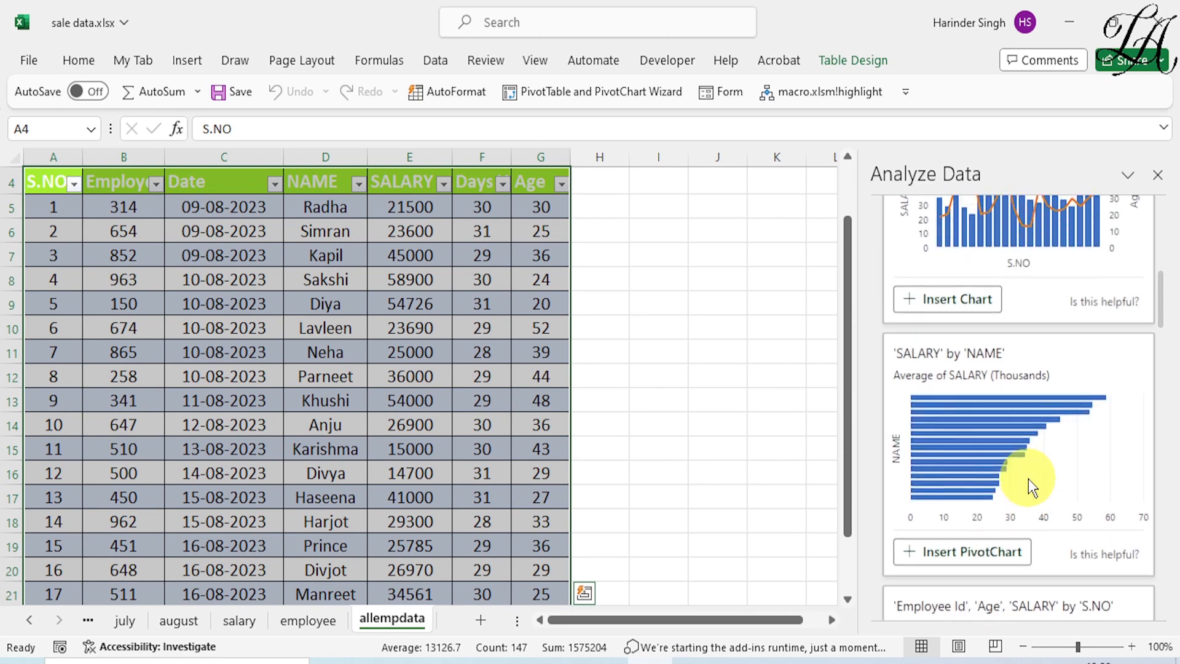
{"action": "scroll", "coordinate": [1043, 470], "scroll_direction": "down", "scroll_amount": 2}
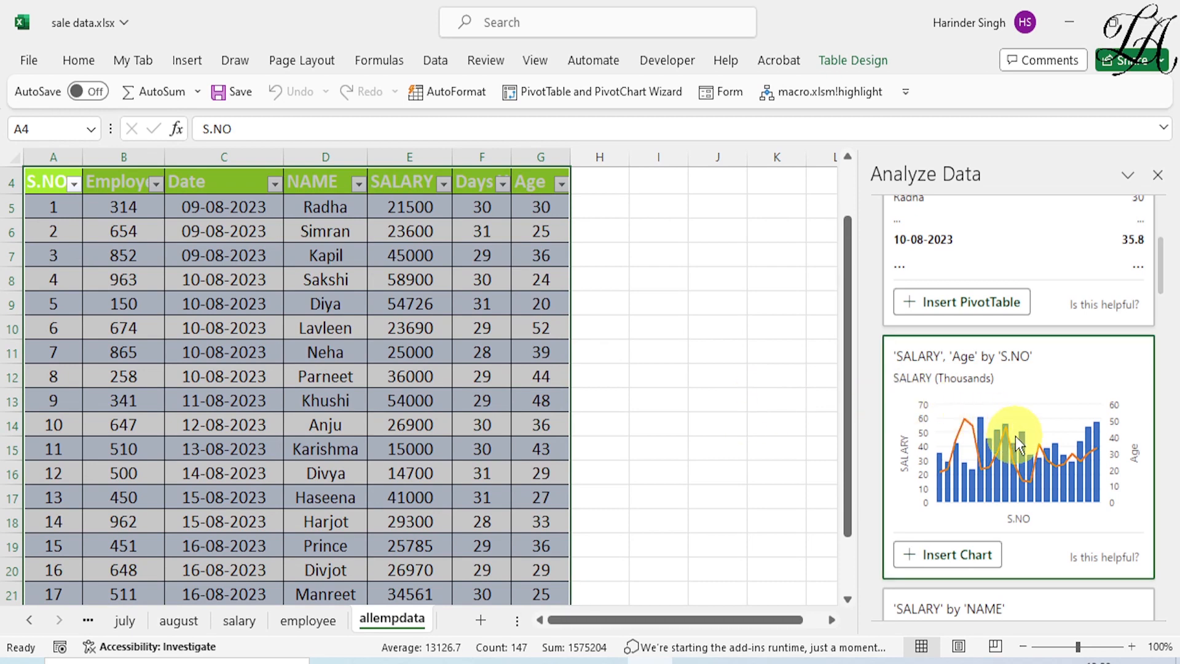
{"action": "scroll", "coordinate": [1016, 437], "scroll_direction": "up", "scroll_amount": 5}
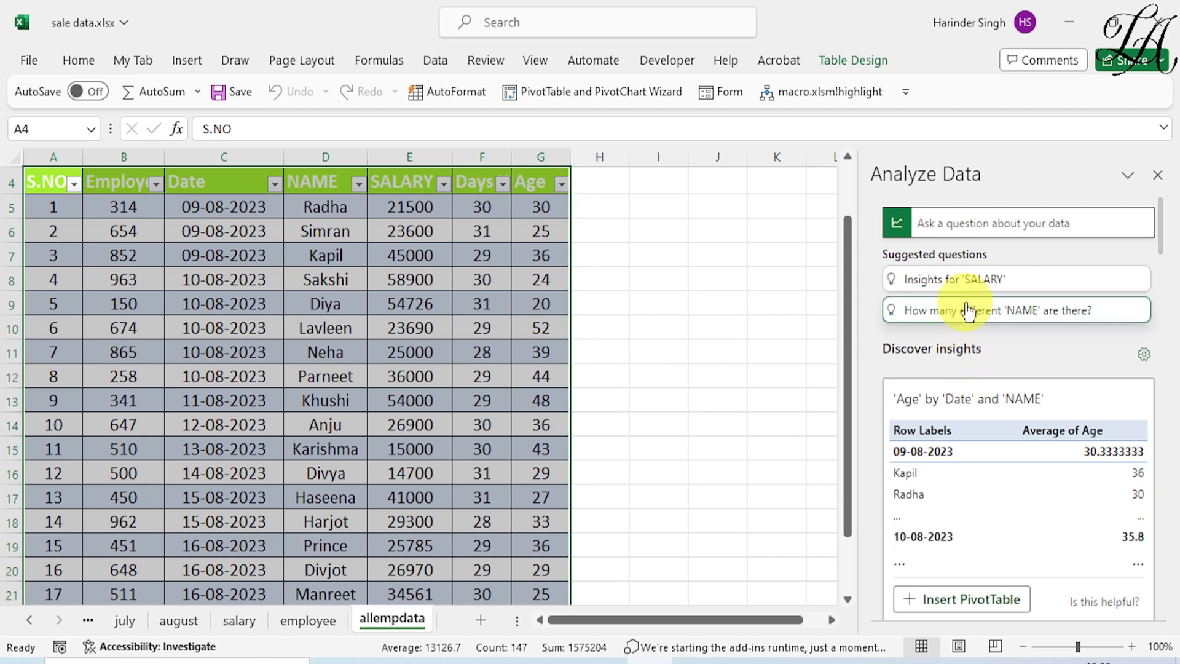
- Ask Analyze Data the question "give me 5 employees with lowest salary" about the employee table
{"action": "left_click", "coordinate": [937, 222]}
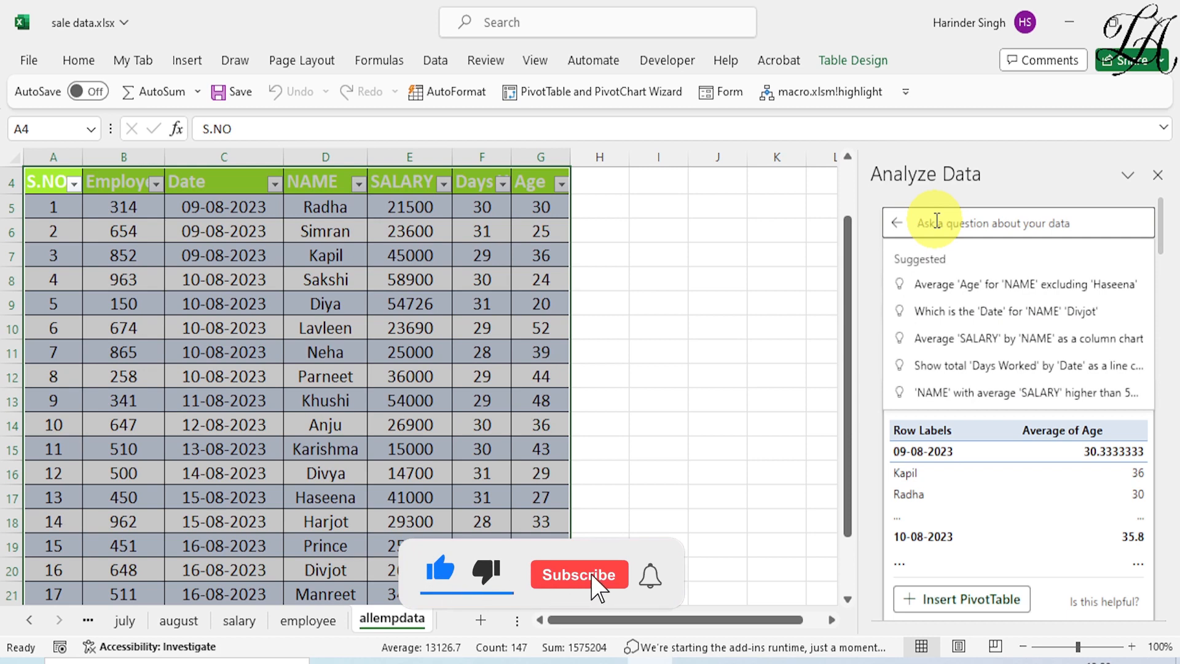
{"action": "type", "text": "g"}
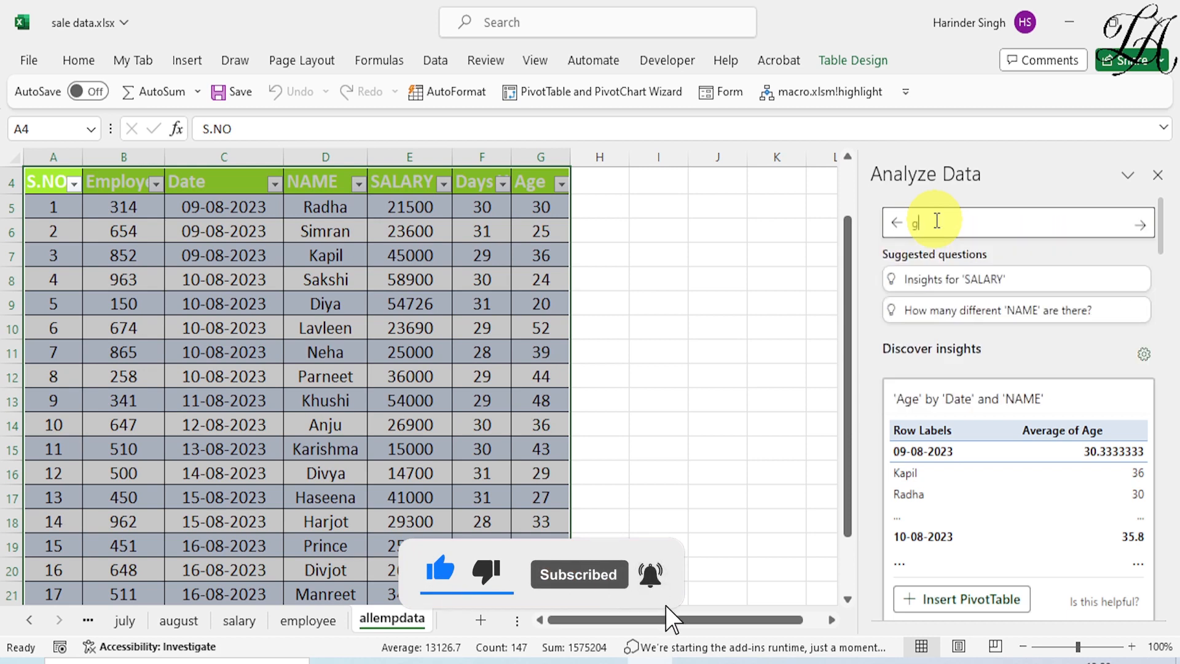
{"action": "type", "text": "ive m"}
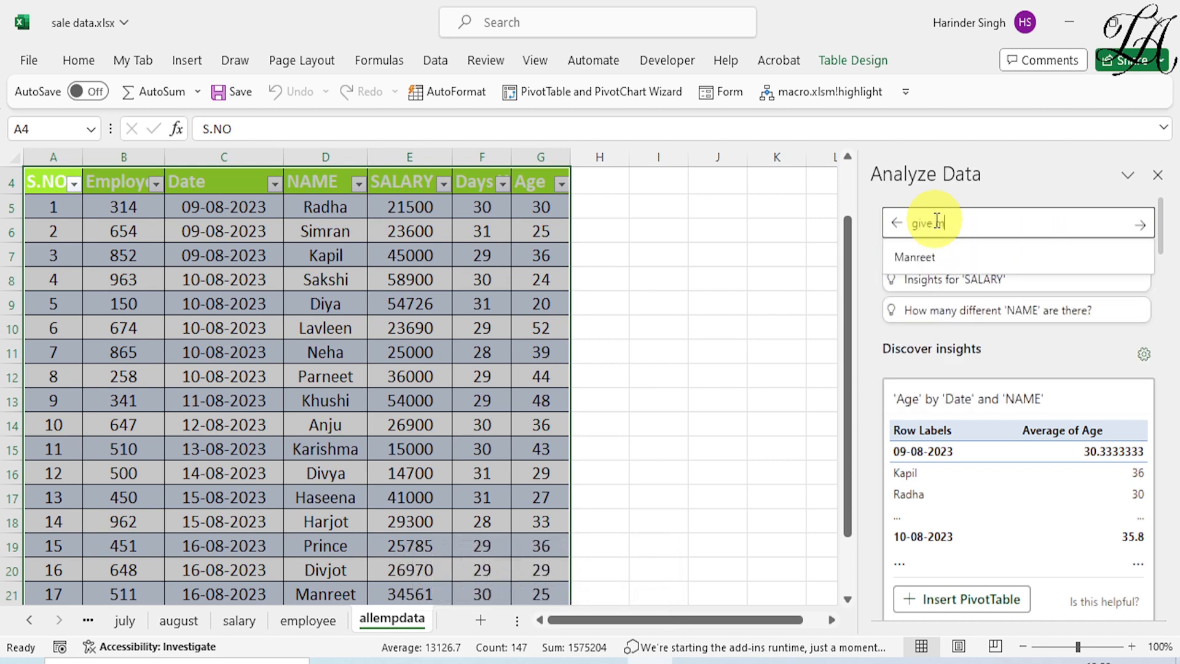
{"action": "type", "text": "e"}
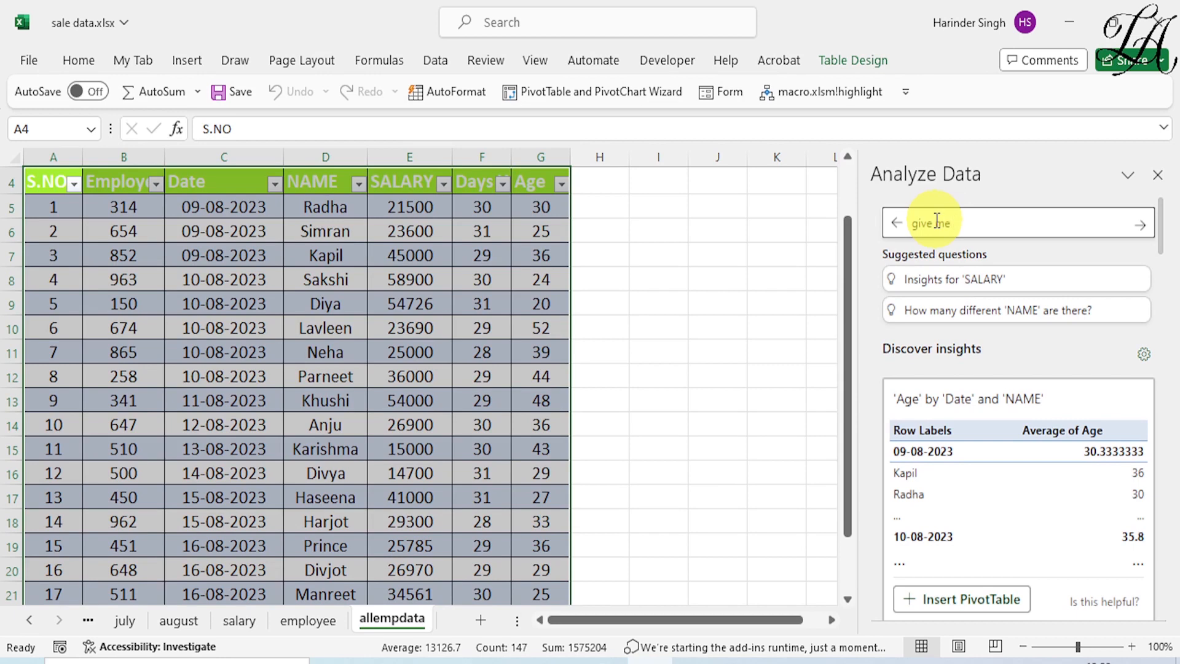
{"action": "type", "text": " 5"}
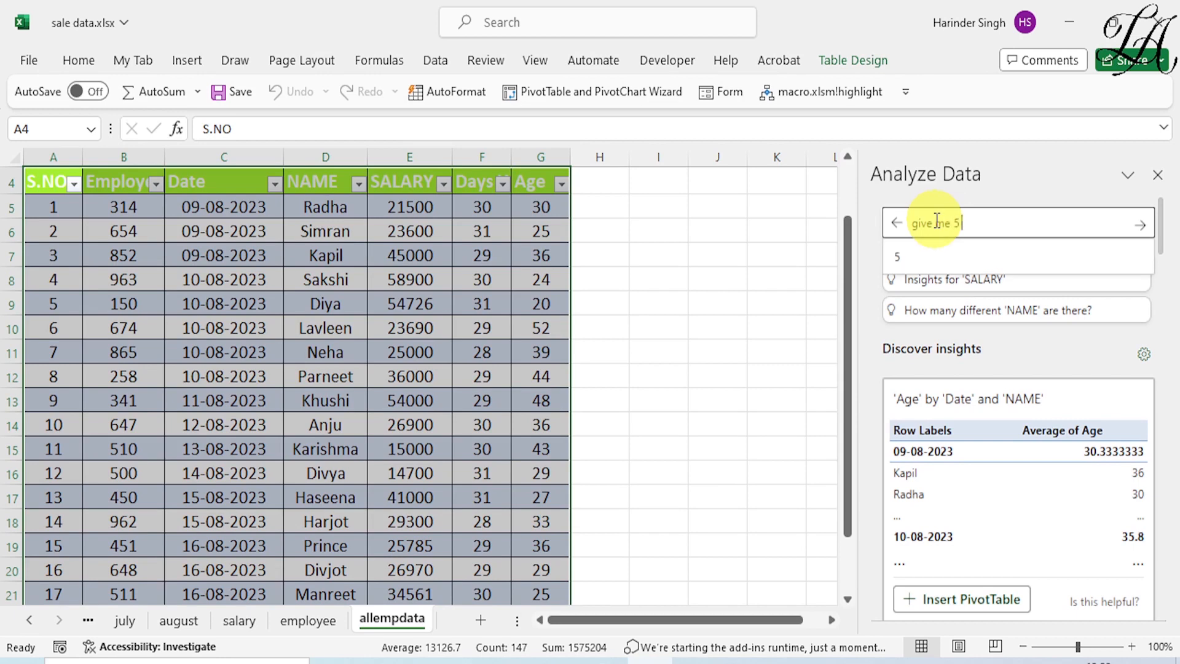
{"action": "type", "text": " employ"}
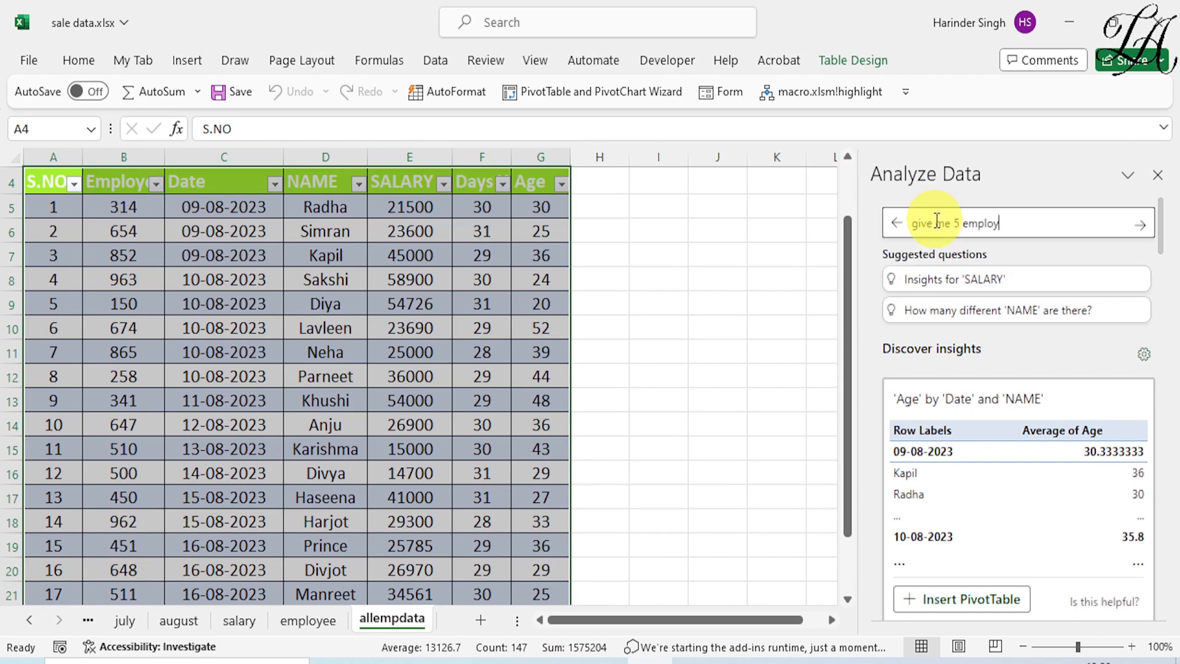
{"action": "type", "text": "ees with lowest salary"}
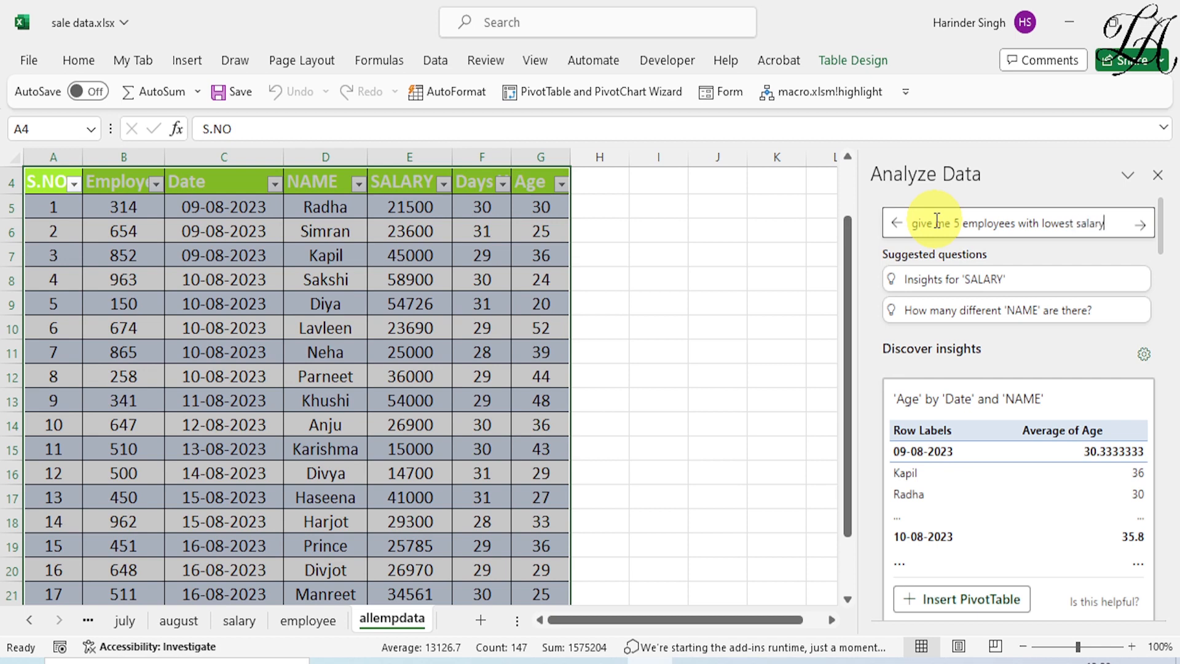
{"action": "key", "text": "Return"}
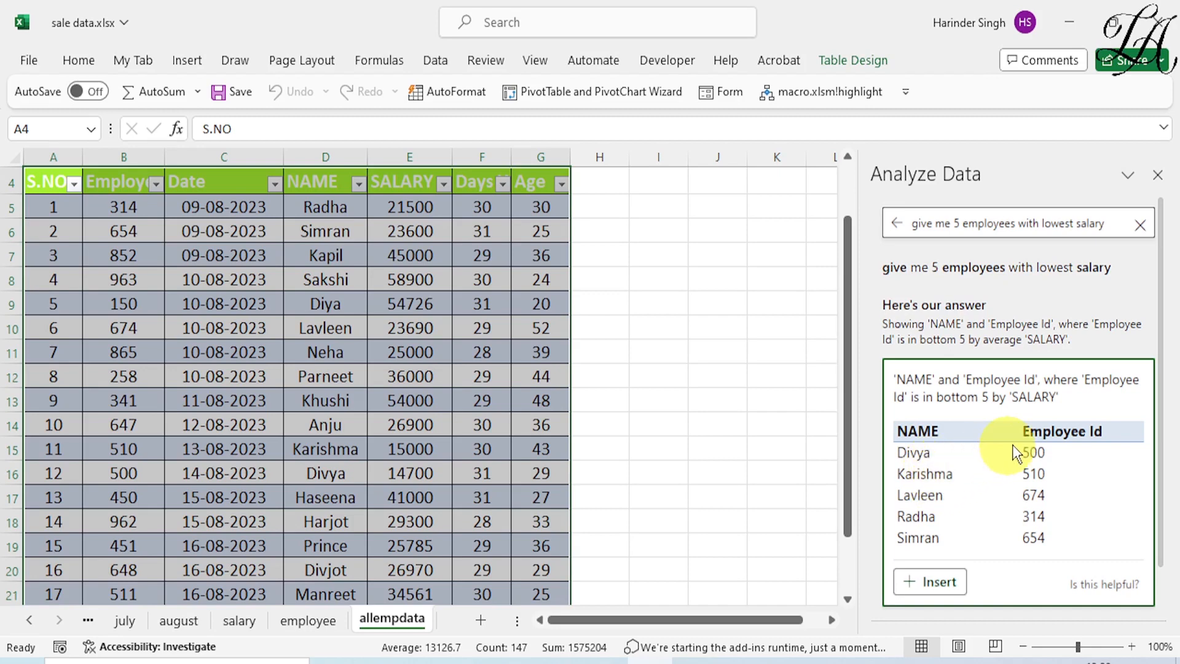
- Insert the lowest-salary answer table into the workbook as a new worksheet
{"action": "left_click", "coordinate": [943, 593]}
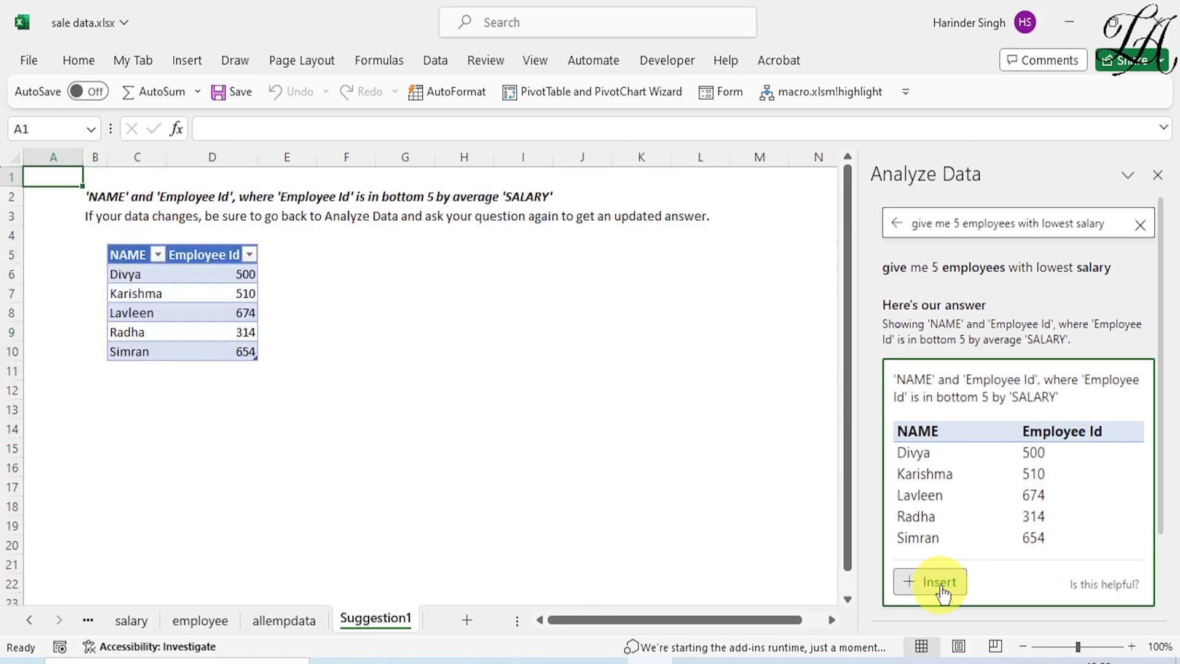
{"action": "left_click", "coordinate": [346, 273]}
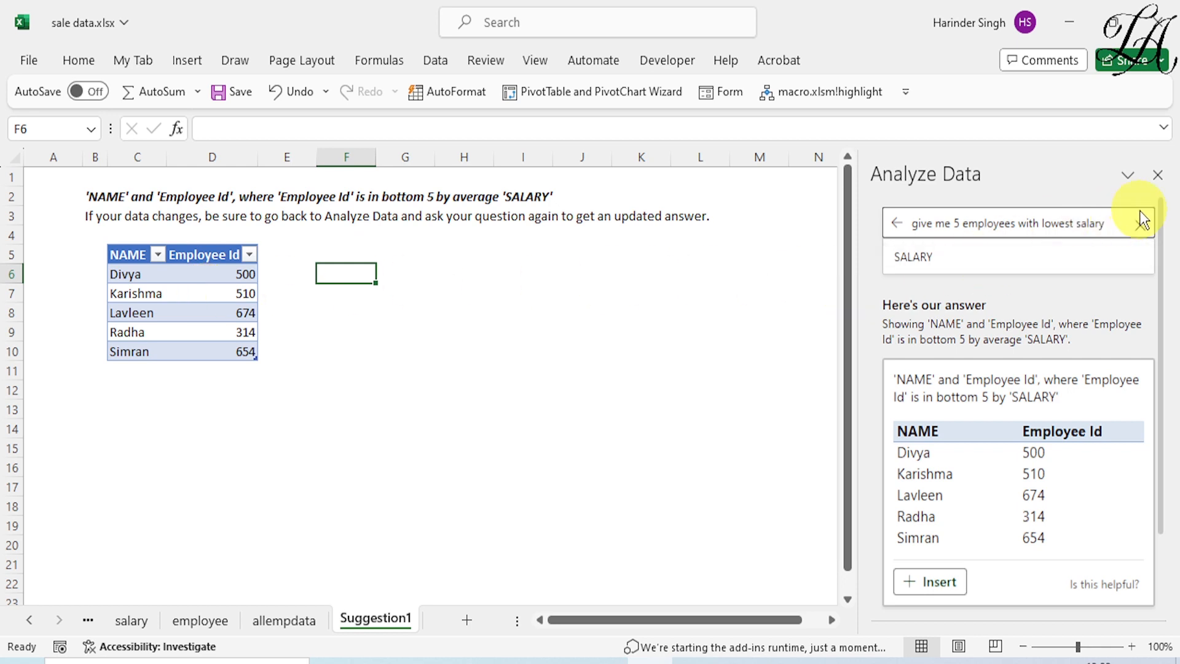
{"action": "left_click", "coordinate": [1114, 224]}
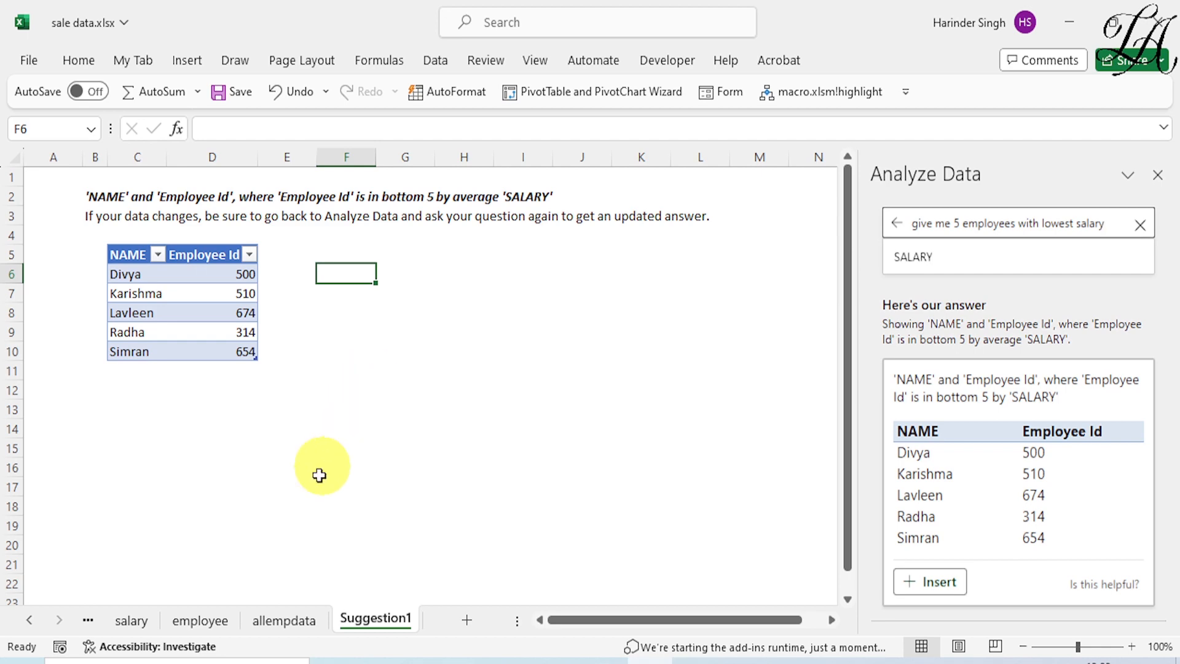
- Return to the allempdata sheet and close Analyze Data
{"action": "left_click", "coordinate": [288, 625]}
{"action": "left_click", "coordinate": [641, 381]}
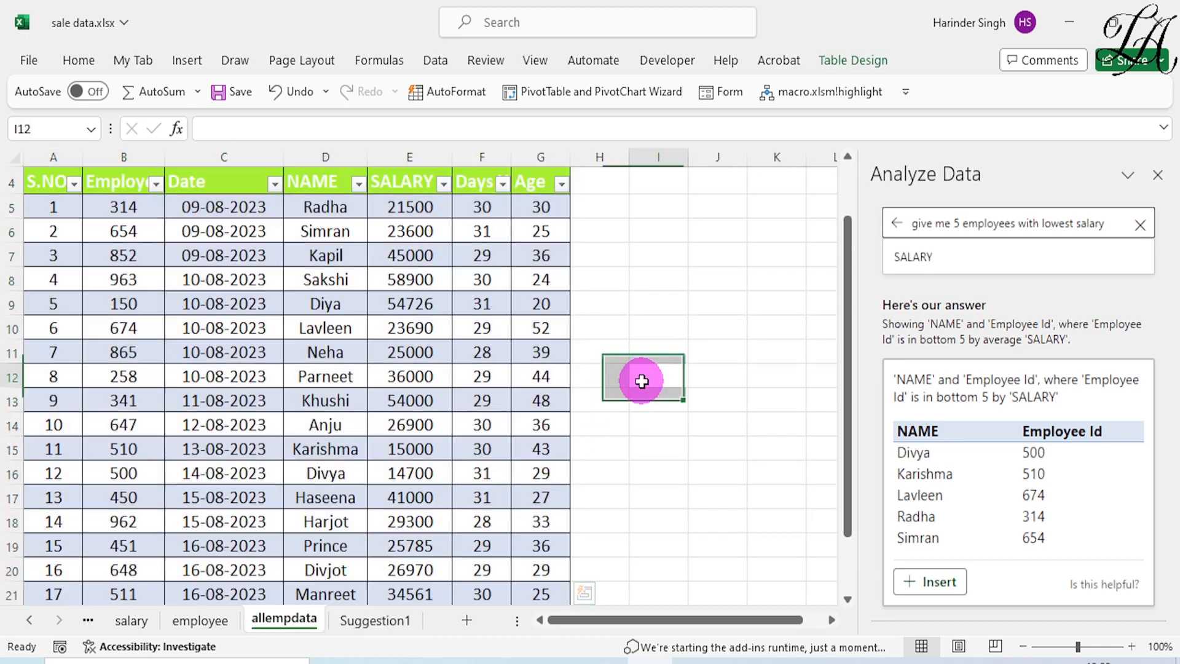
{"action": "left_click", "coordinate": [1158, 175]}
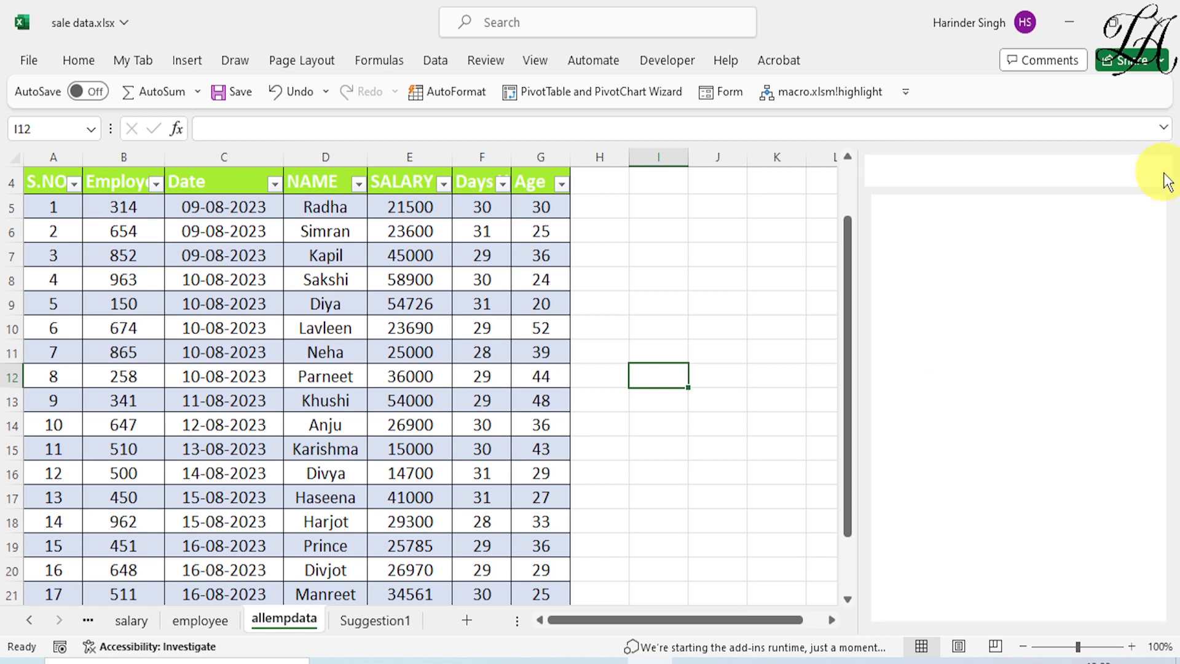
{"action": "left_click", "coordinate": [719, 330]}
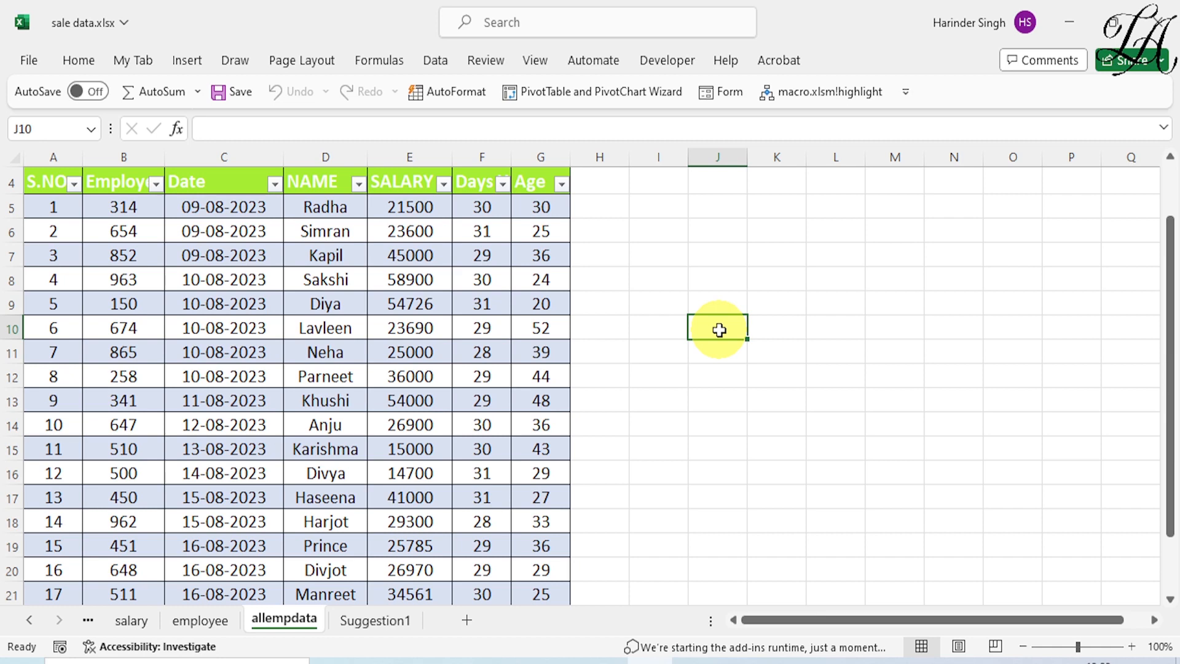
- Look through the workbook's other sheets, including august and july, and return to the allempdata sheet
{"action": "scroll", "coordinate": [529, 326], "scroll_direction": "up", "scroll_amount": 1}
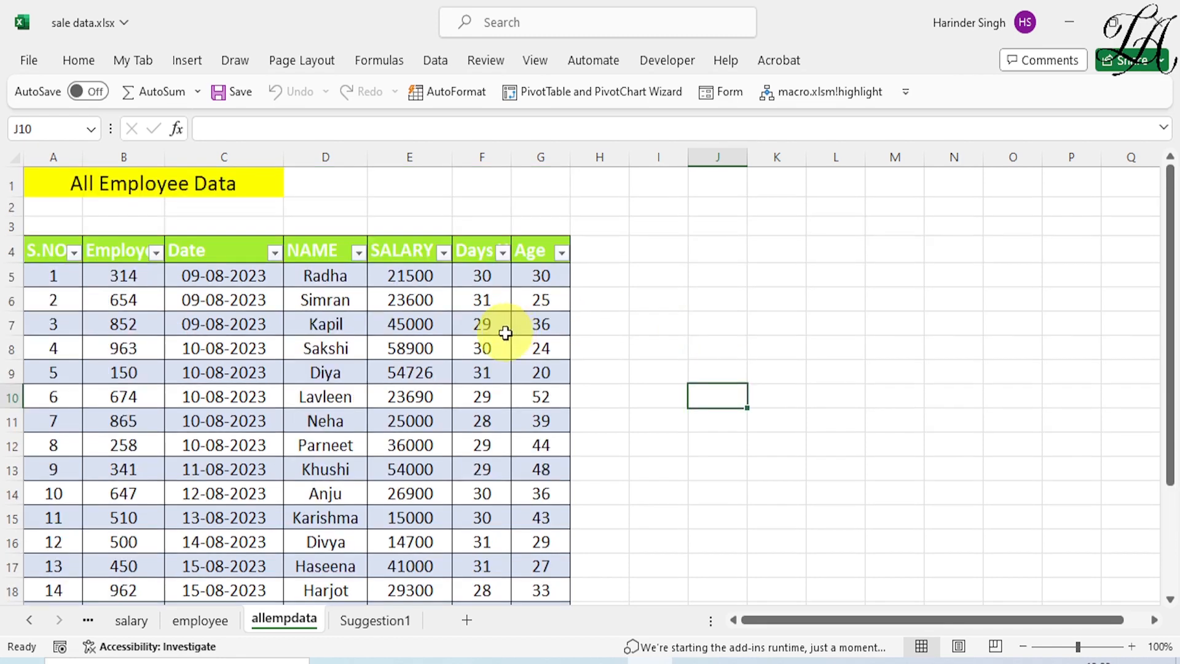
{"action": "left_click", "coordinate": [83, 621]}
{"action": "left_click", "coordinate": [28, 620]}
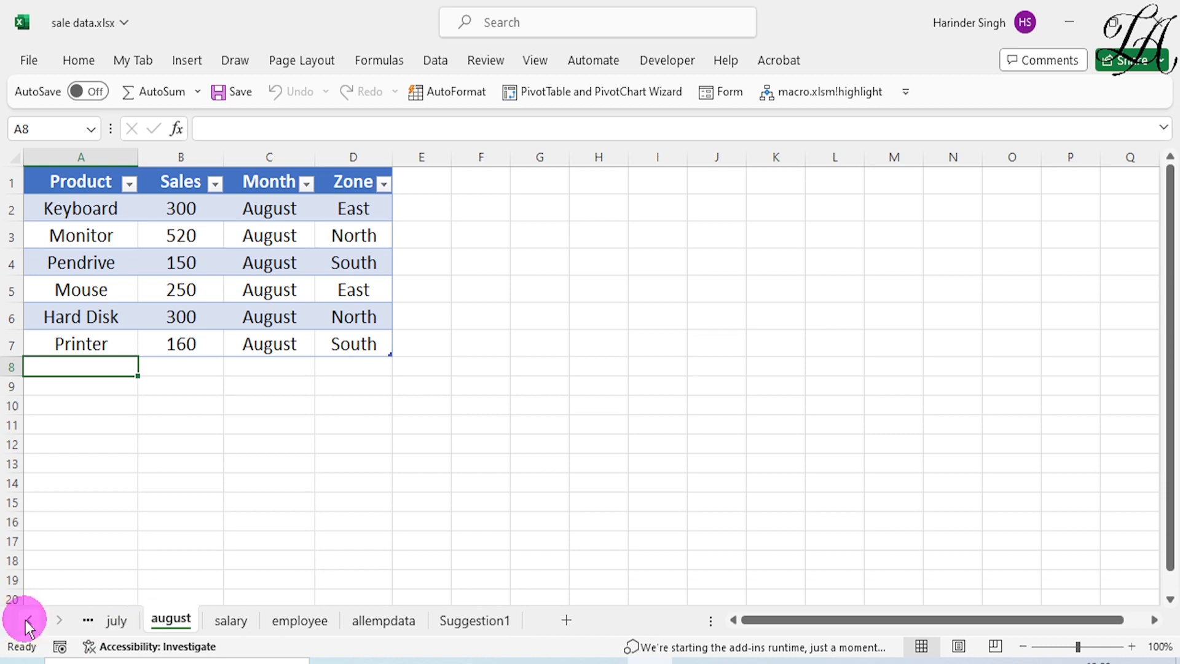
{"action": "left_click", "coordinate": [28, 619]}
{"action": "left_click", "coordinate": [28, 620]}
{"action": "left_click", "coordinate": [27, 620]}
{"action": "left_click", "coordinate": [28, 620]}
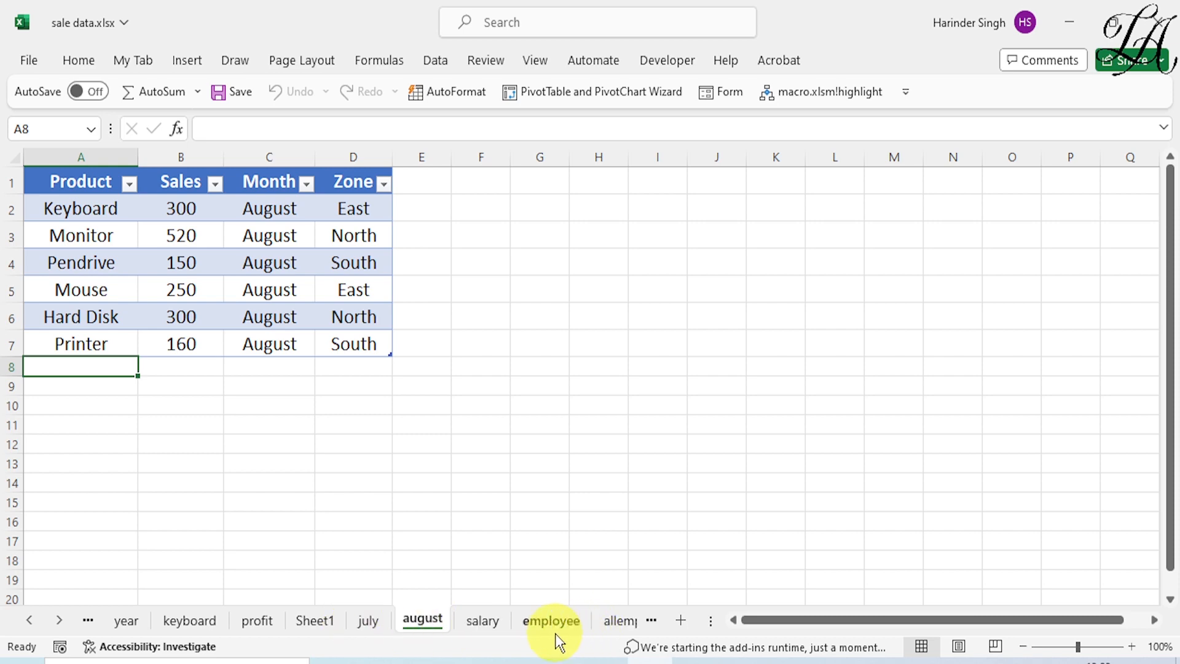
{"action": "left_click", "coordinate": [358, 621]}
{"action": "left_click", "coordinate": [626, 627]}
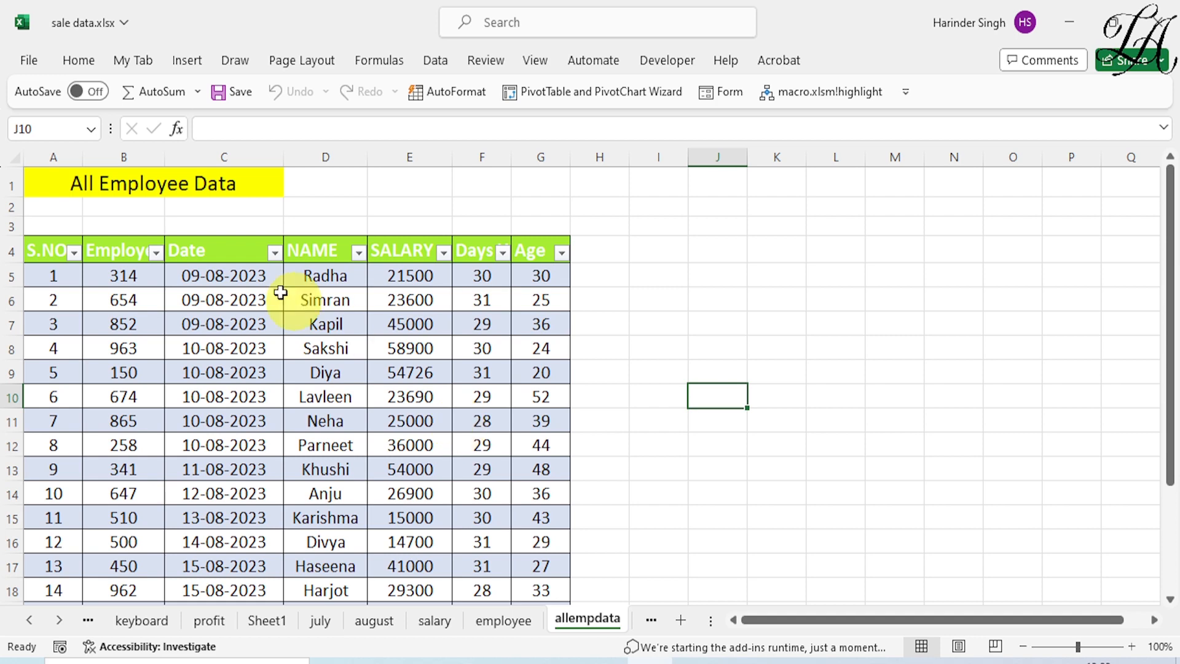
- Define the name importantdata for the All Employee Data title cell A1
{"action": "left_click", "coordinate": [190, 188]}
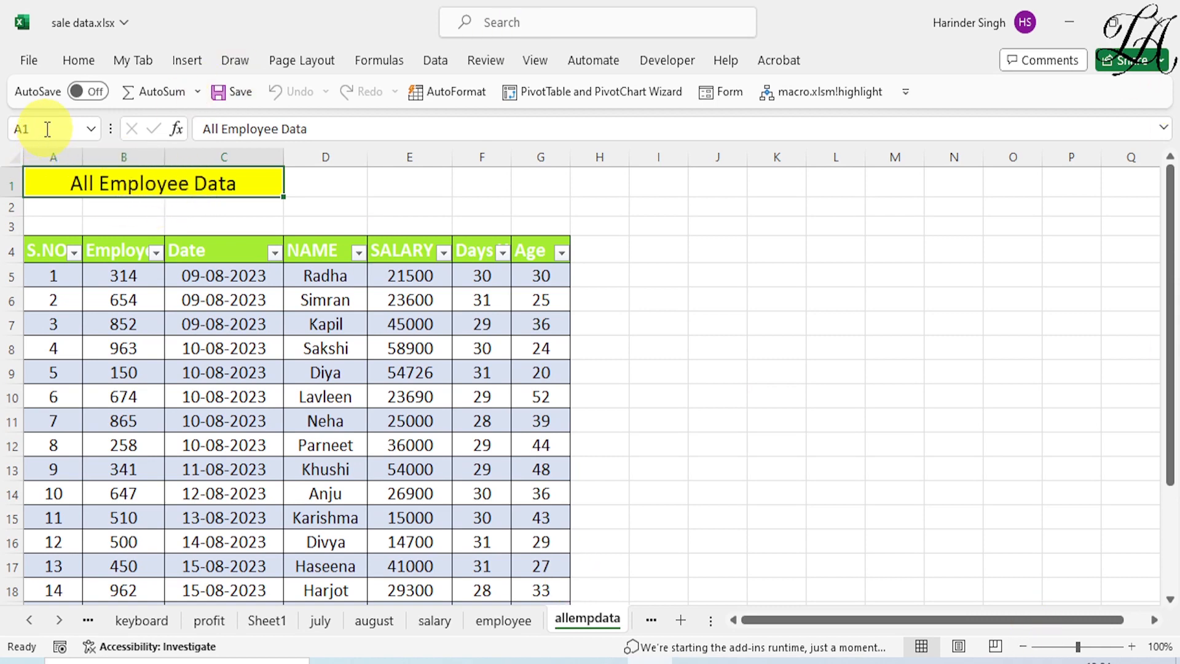
{"action": "left_click", "coordinate": [48, 129]}
{"action": "type", "text": "importa"}
{"action": "type", "text": "ntdata"}
{"action": "key", "text": "Return"}
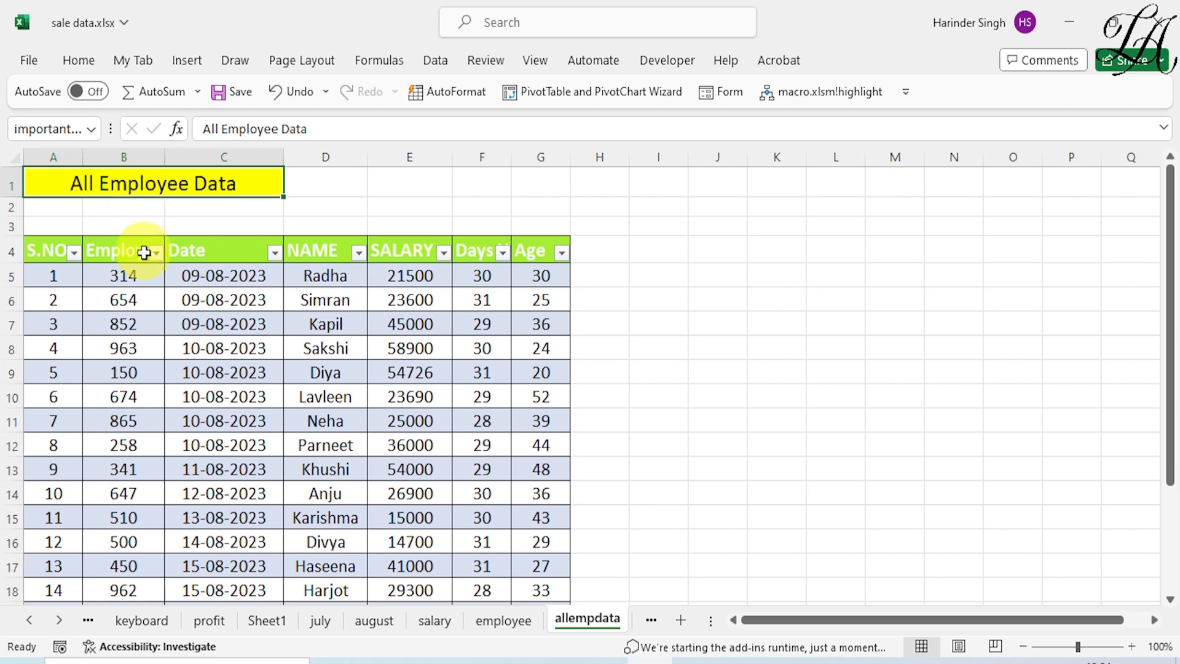
- Switch to the salary sheet and jump from there to the cell named importantdata
{"action": "left_click", "coordinate": [650, 329]}
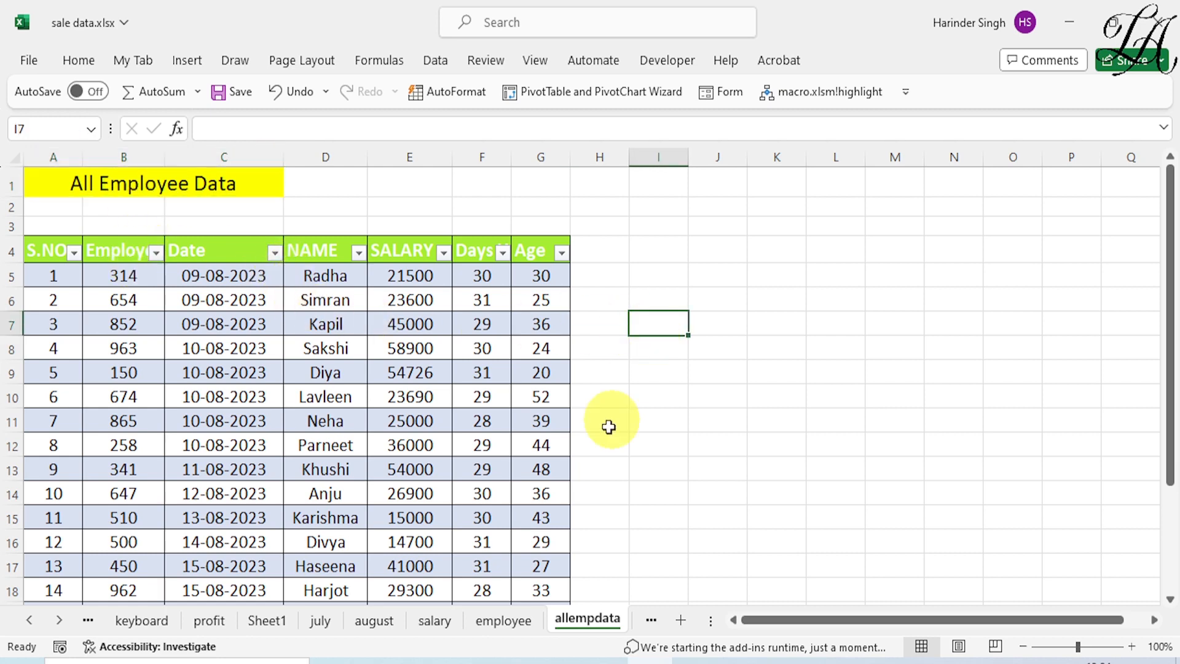
{"action": "left_click", "coordinate": [434, 621]}
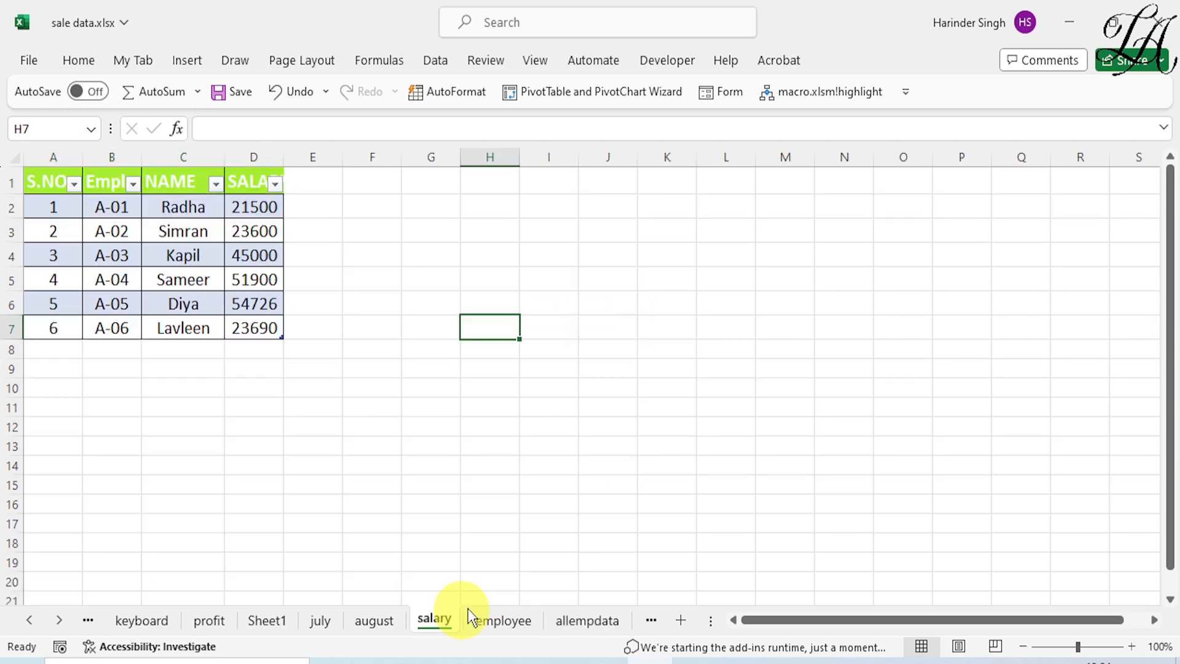
{"action": "left_click", "coordinate": [92, 131]}
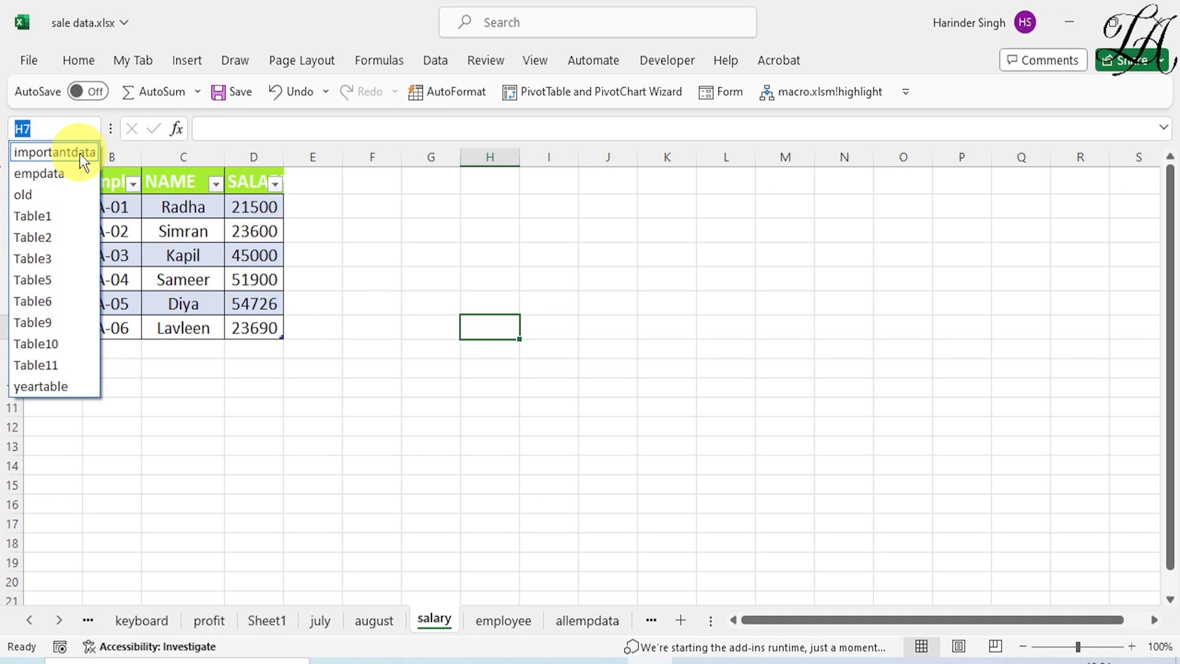
{"action": "left_click", "coordinate": [79, 153]}
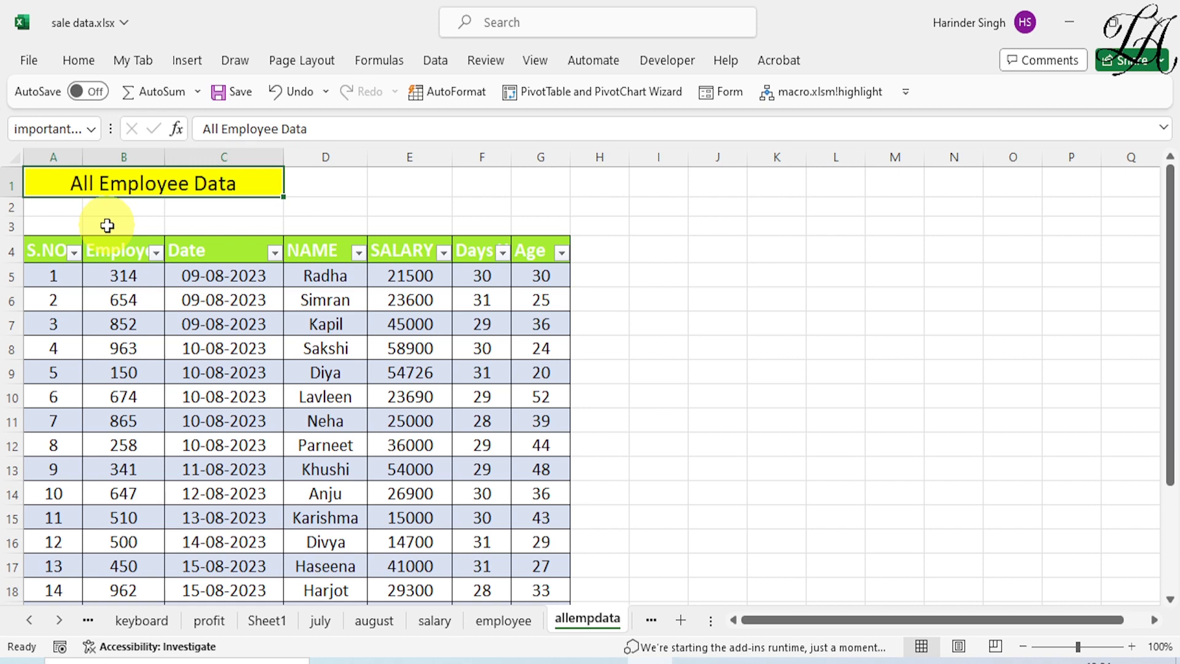
- Delete the defined name importantdata with the Name Manager and check the list of remaining names
{"action": "left_click", "coordinate": [380, 60]}
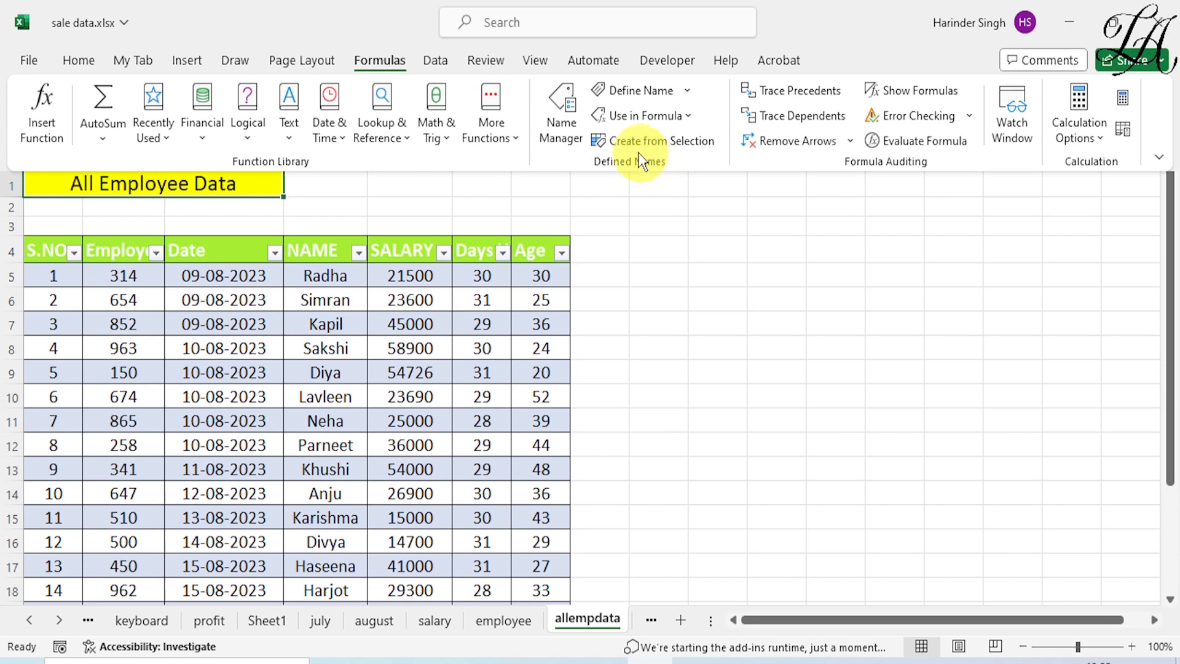
{"action": "left_click", "coordinate": [566, 109]}
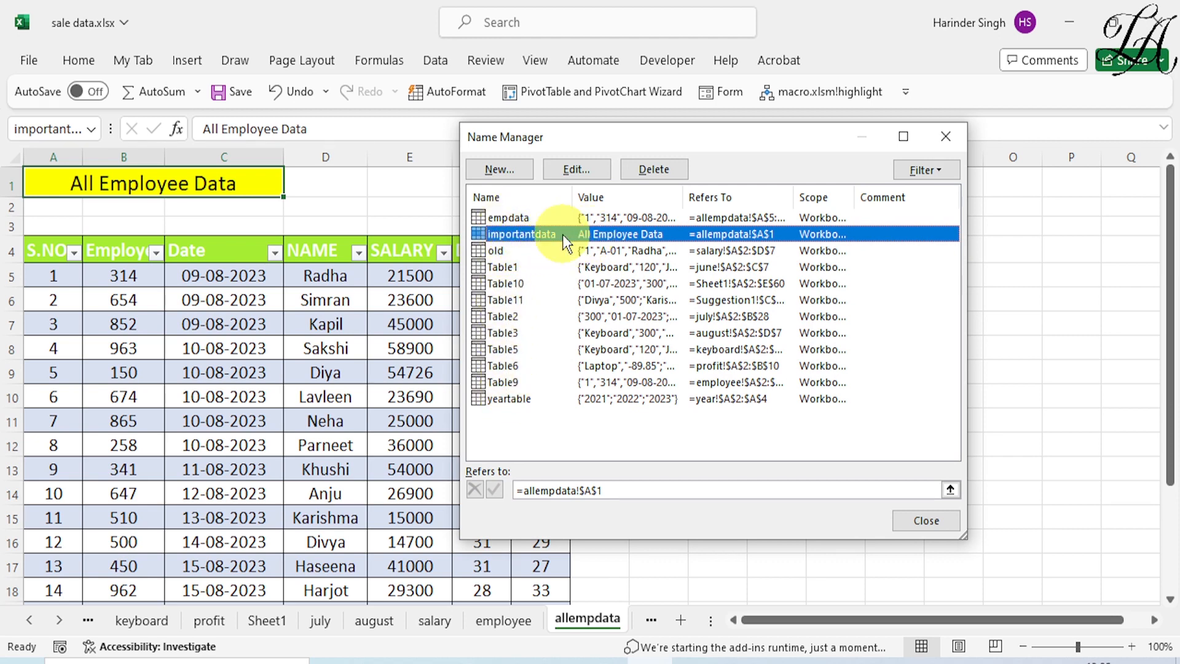
{"action": "left_click", "coordinate": [652, 168]}
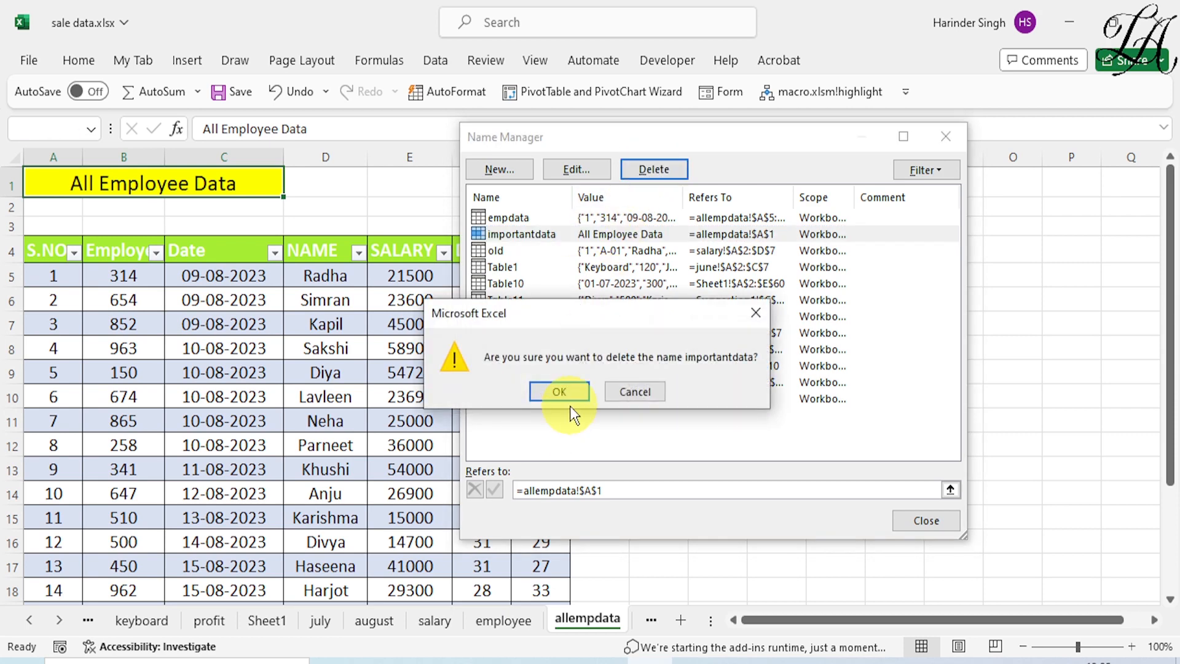
{"action": "left_click", "coordinate": [570, 396]}
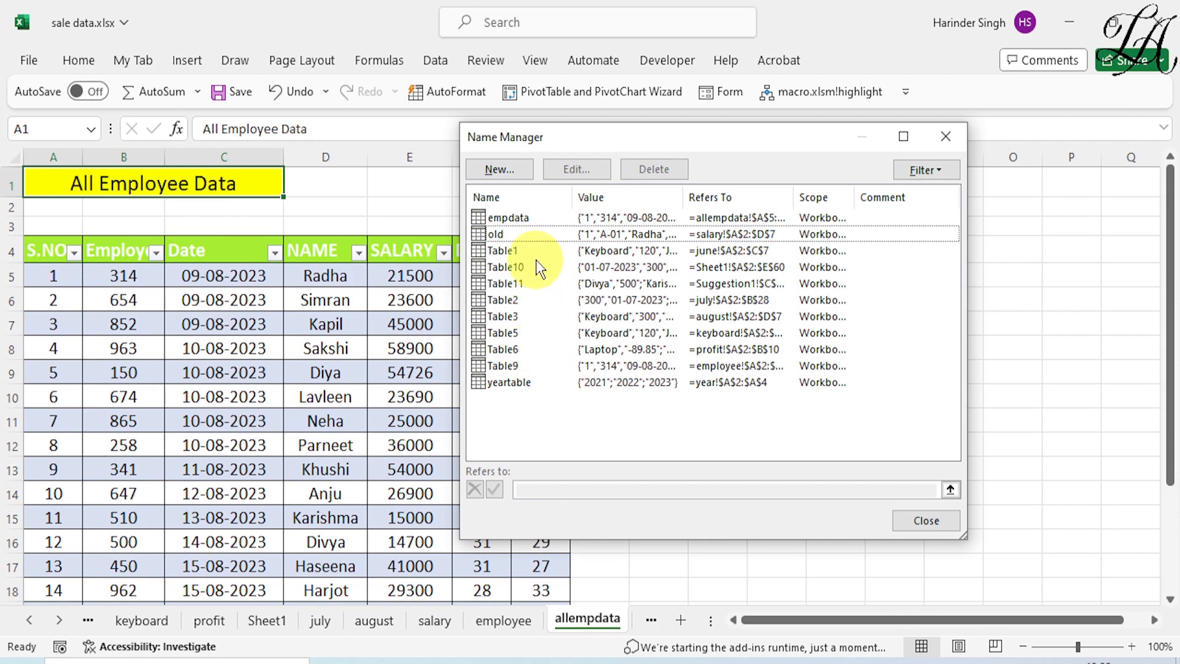
{"action": "left_click", "coordinate": [959, 140]}
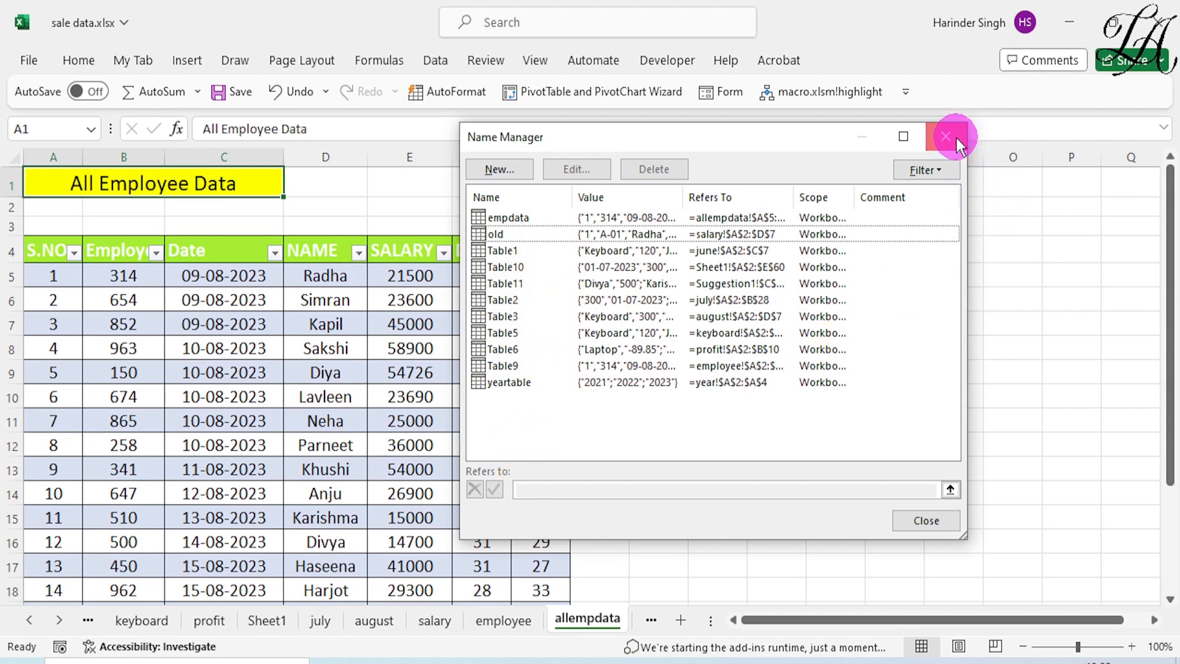
{"action": "left_click", "coordinate": [90, 129]}
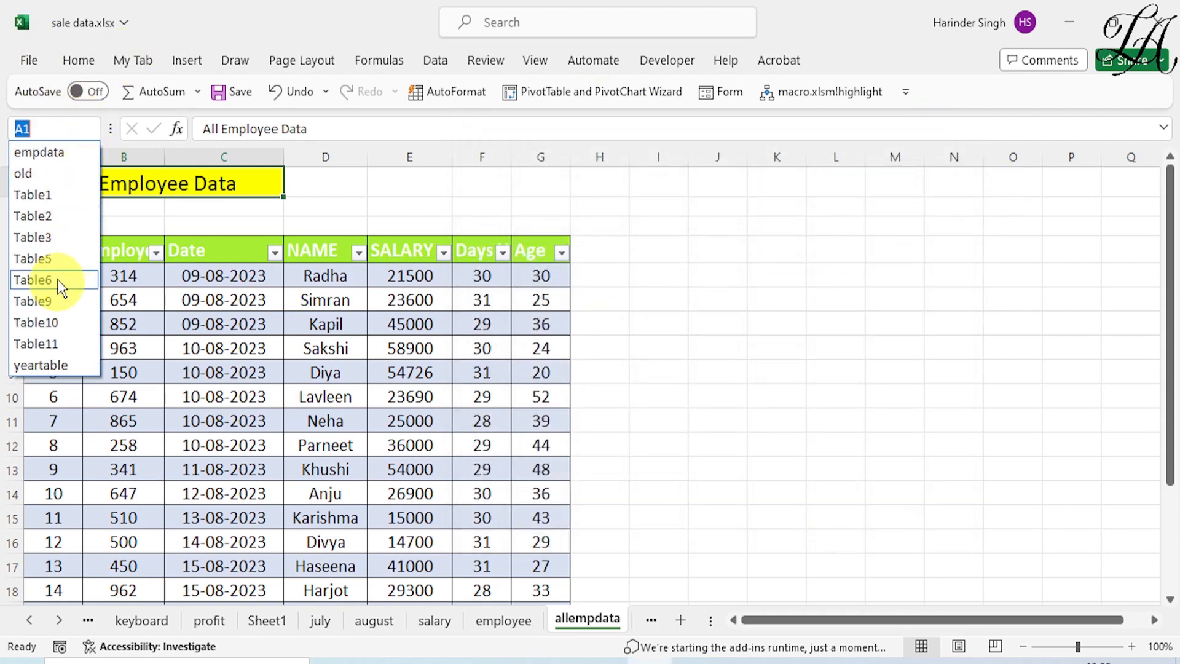
{"action": "left_click", "coordinate": [658, 232]}
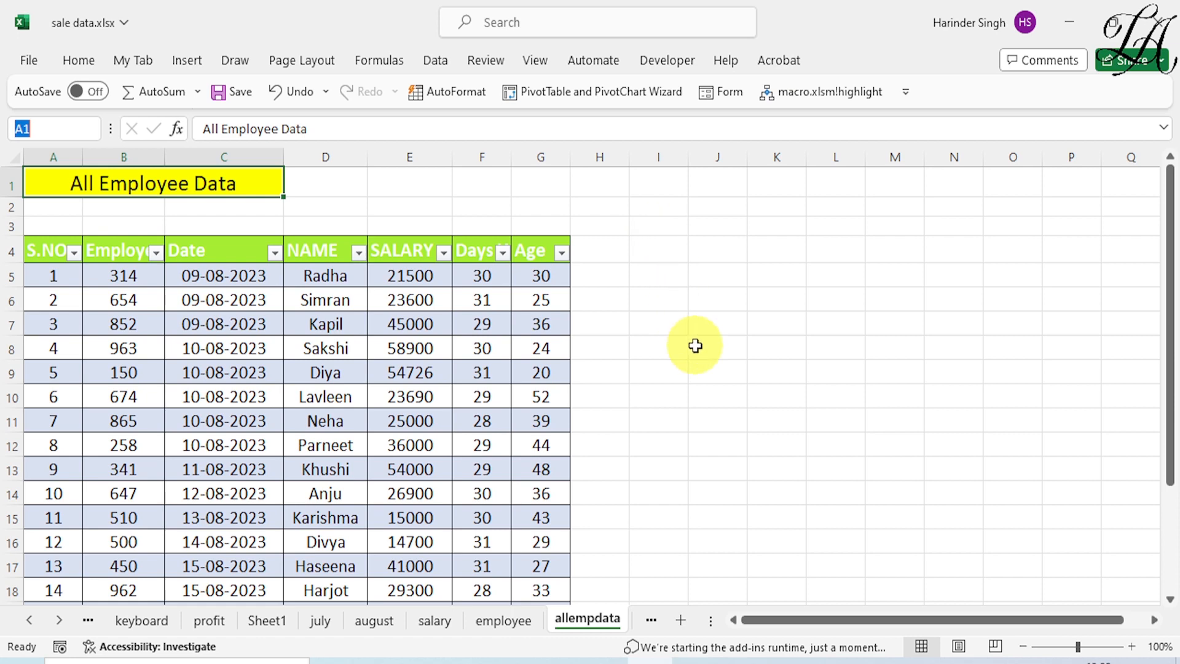
- Switch to the profit sheet, select the whole product profit table and open Quick Analysis for it
{"action": "scroll", "coordinate": [698, 352], "scroll_direction": "down", "scroll_amount": 1}
{"action": "scroll", "coordinate": [699, 352], "scroll_direction": "down", "scroll_amount": 3}
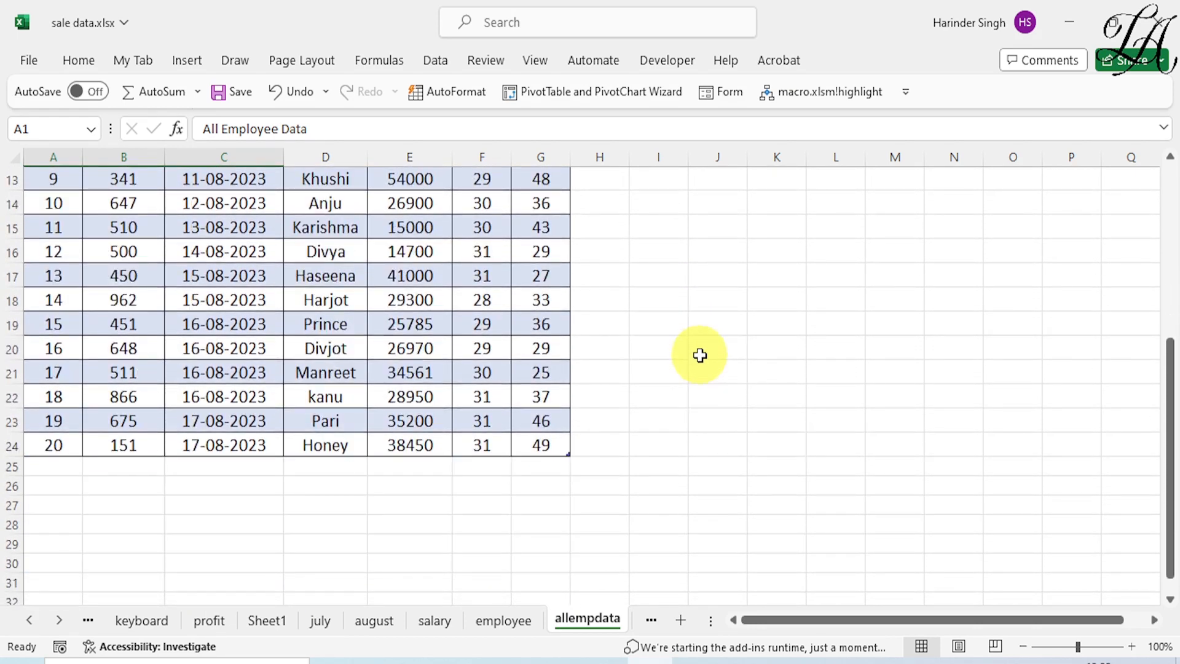
{"action": "left_click", "coordinate": [216, 623]}
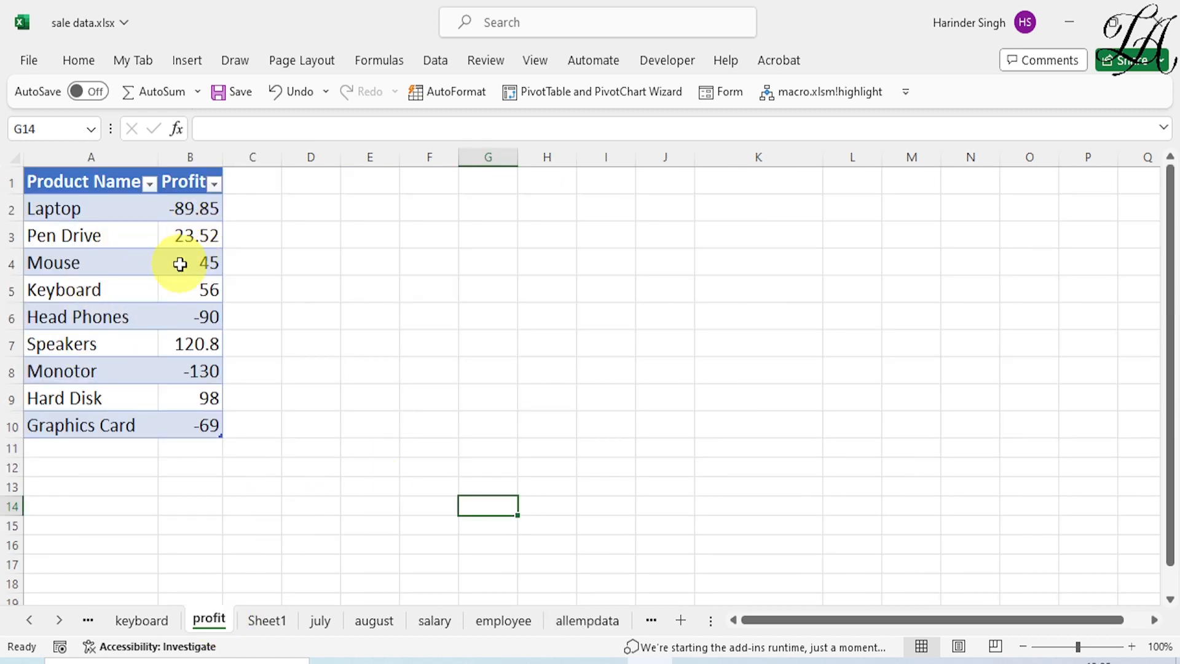
{"action": "left_click", "coordinate": [180, 289]}
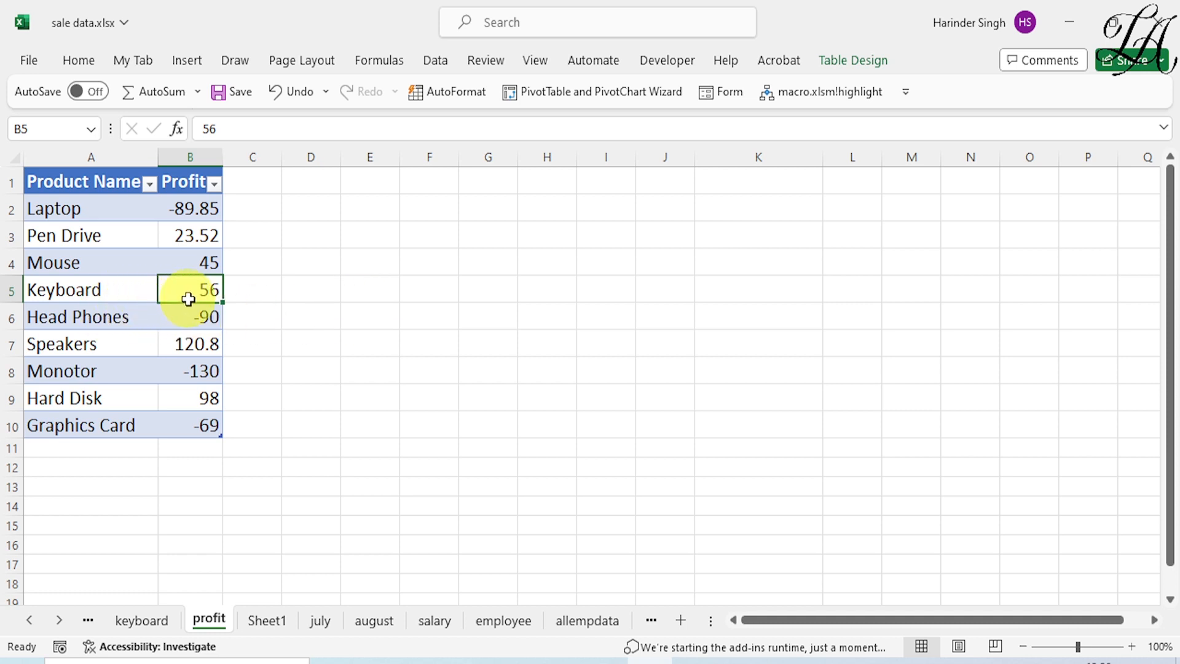
{"action": "key", "text": "ctrl+a"}
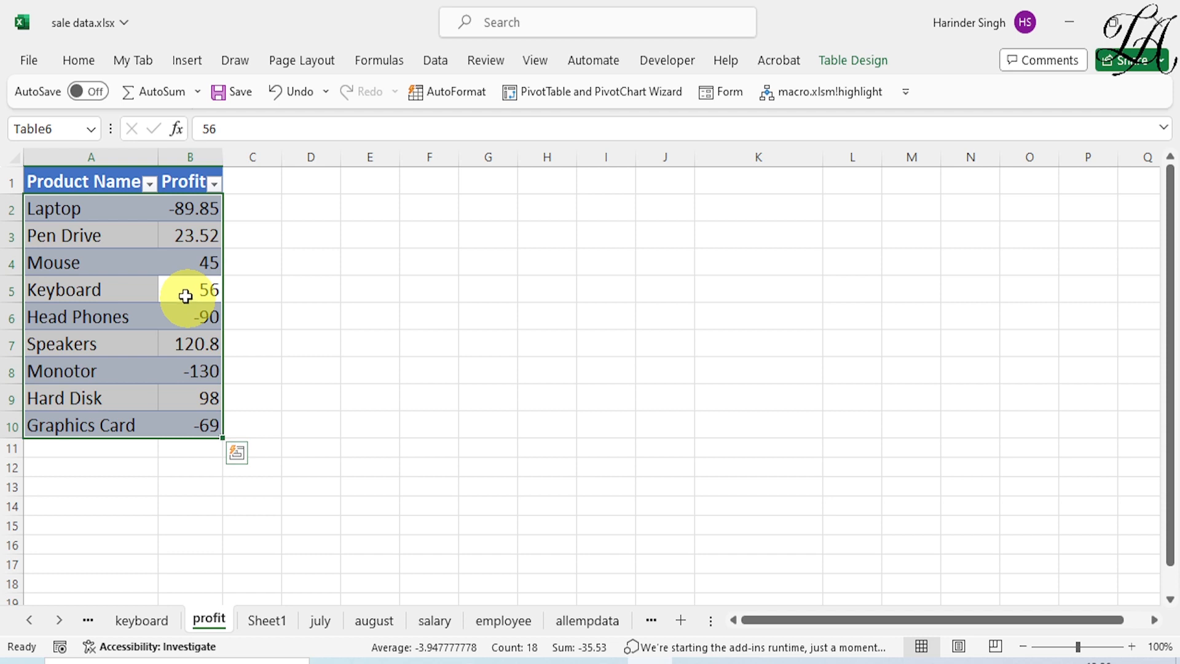
{"action": "key", "text": "ctrl+q"}
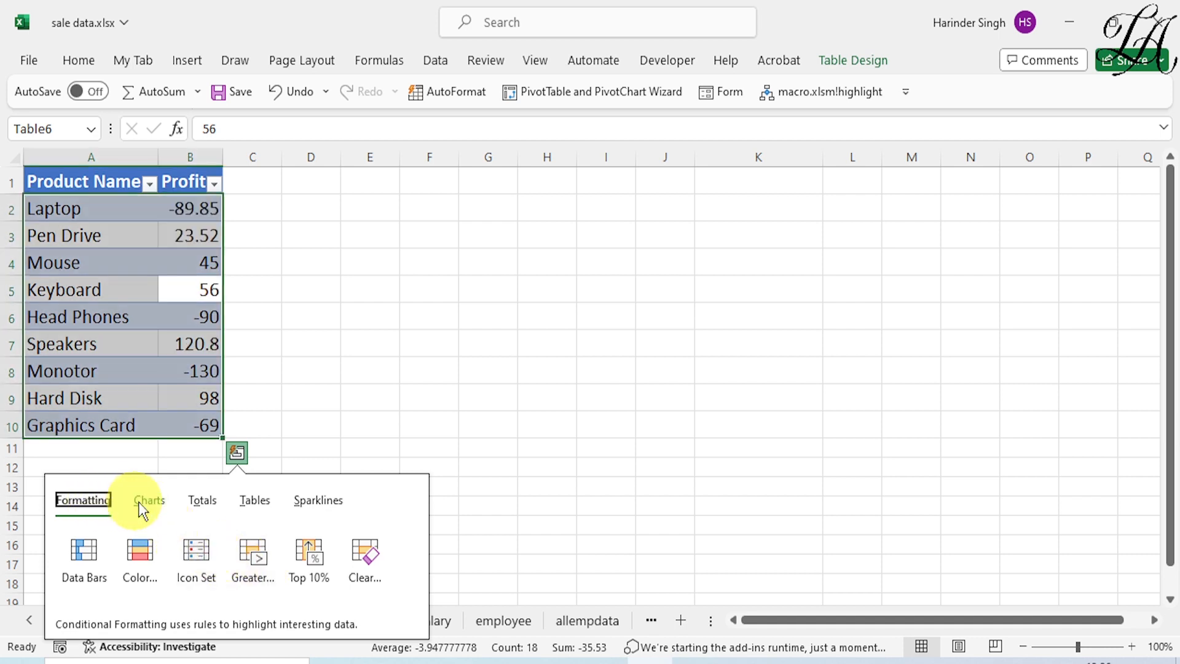
- Look through the Quick Analysis options for charts, totals, tables, sparklines and conditional formatting
{"action": "left_click", "coordinate": [154, 500]}
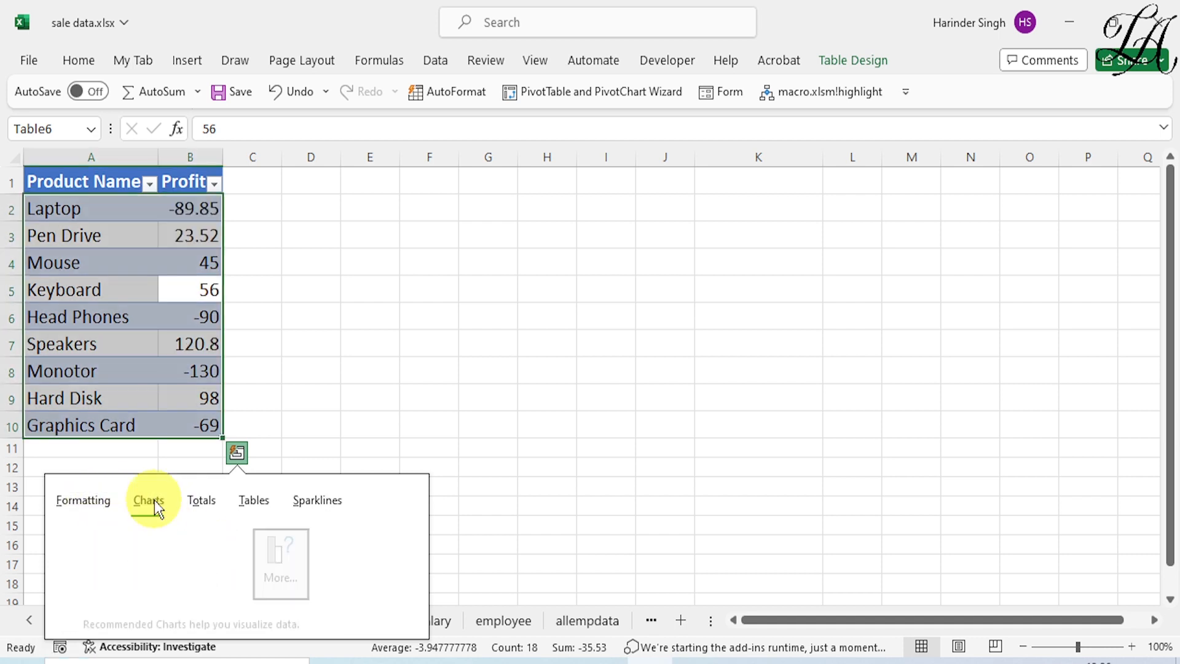
{"action": "left_click", "coordinate": [197, 504]}
{"action": "left_click", "coordinate": [249, 506]}
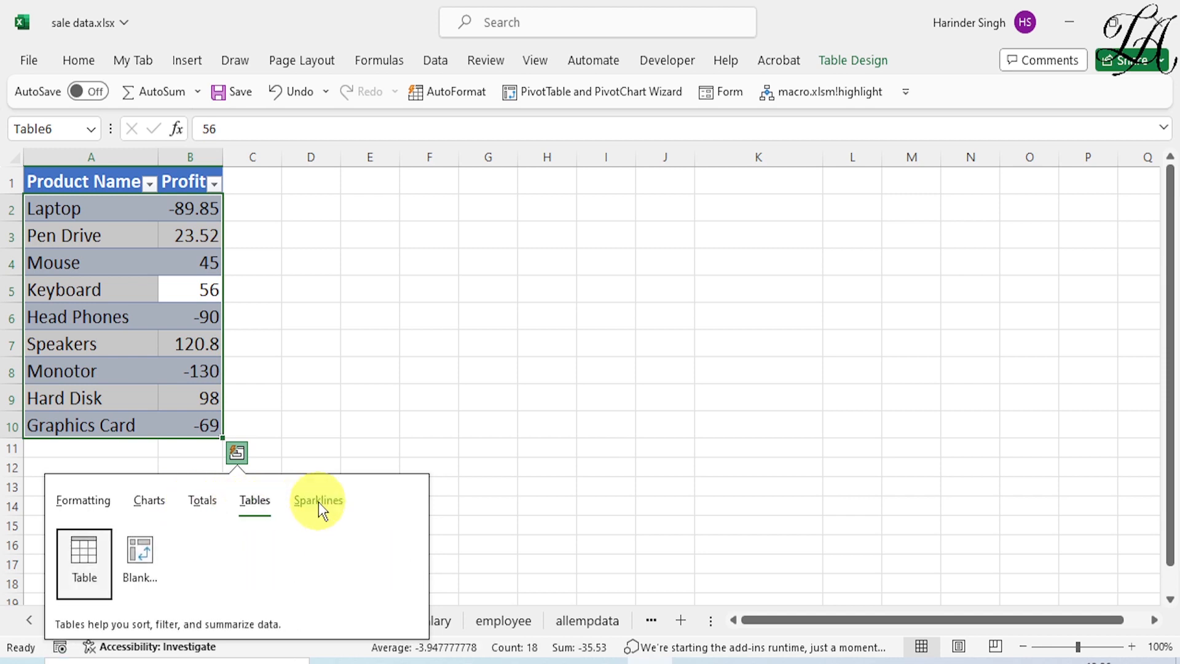
{"action": "left_click", "coordinate": [319, 502]}
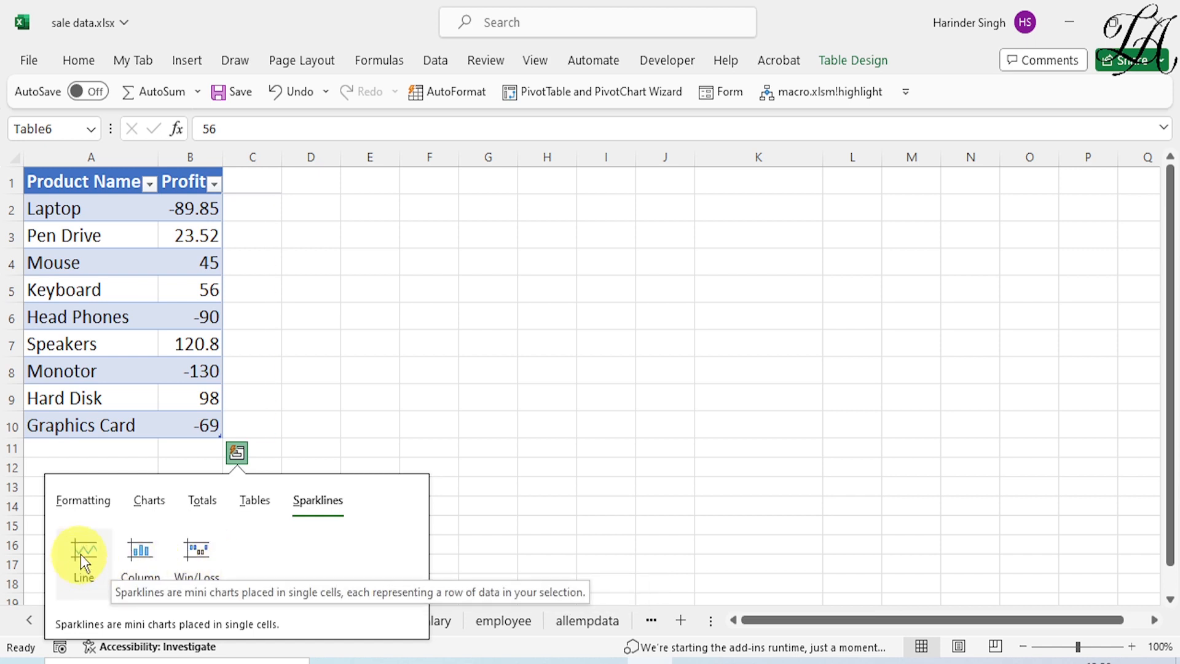
{"action": "left_click", "coordinate": [77, 503]}
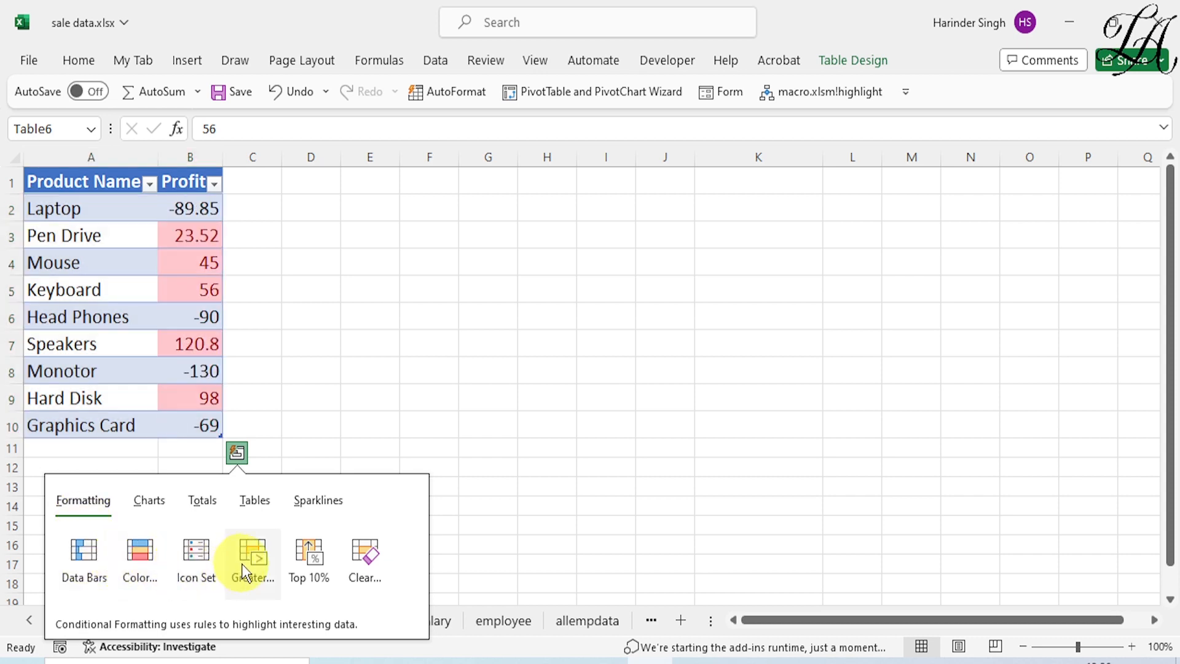
{"action": "left_click", "coordinate": [154, 501]}
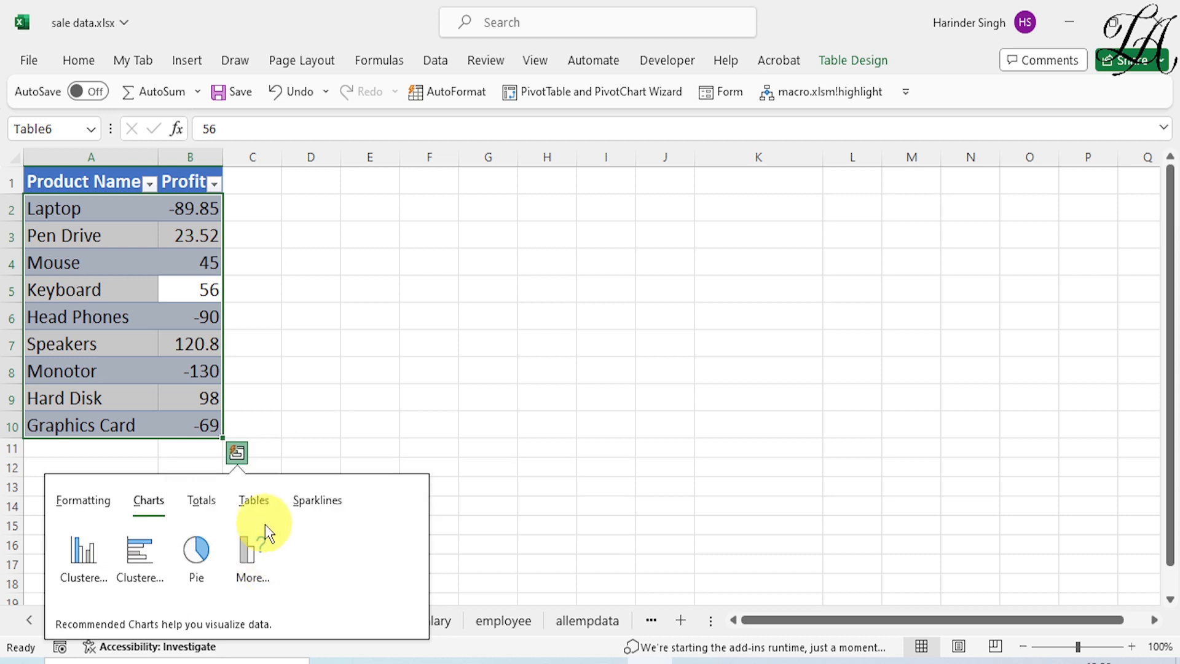
{"action": "left_click", "coordinate": [196, 503]}
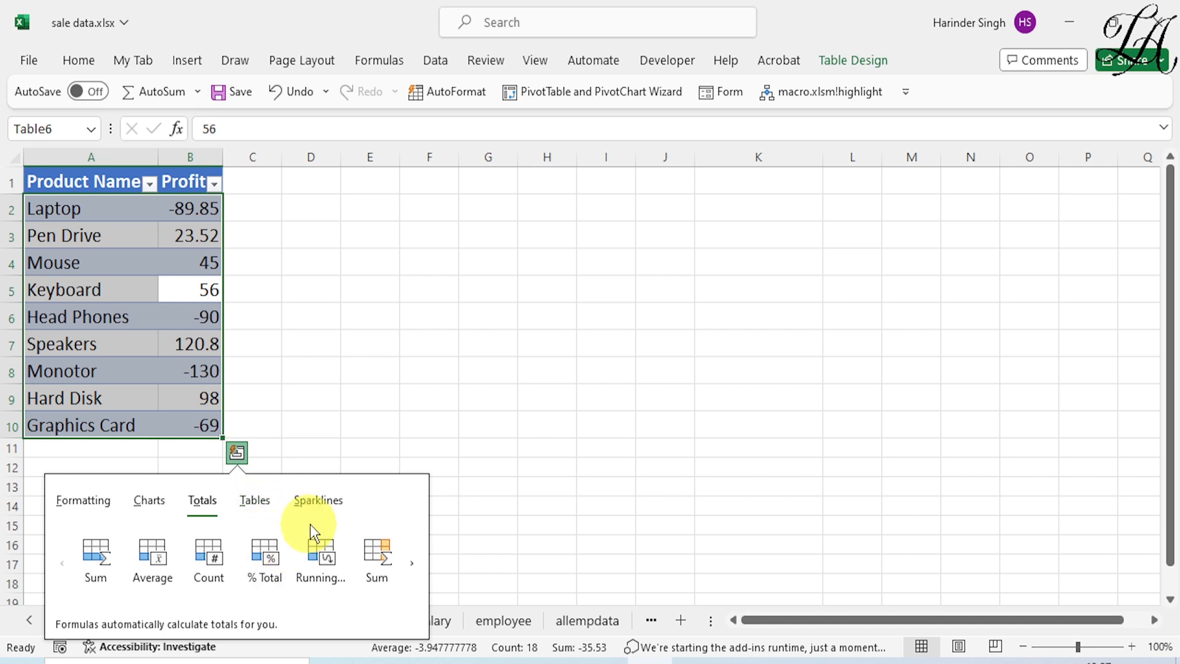
- Add Win/Loss sparklines for the profit values in the column beside the table
{"action": "left_click", "coordinate": [317, 503]}
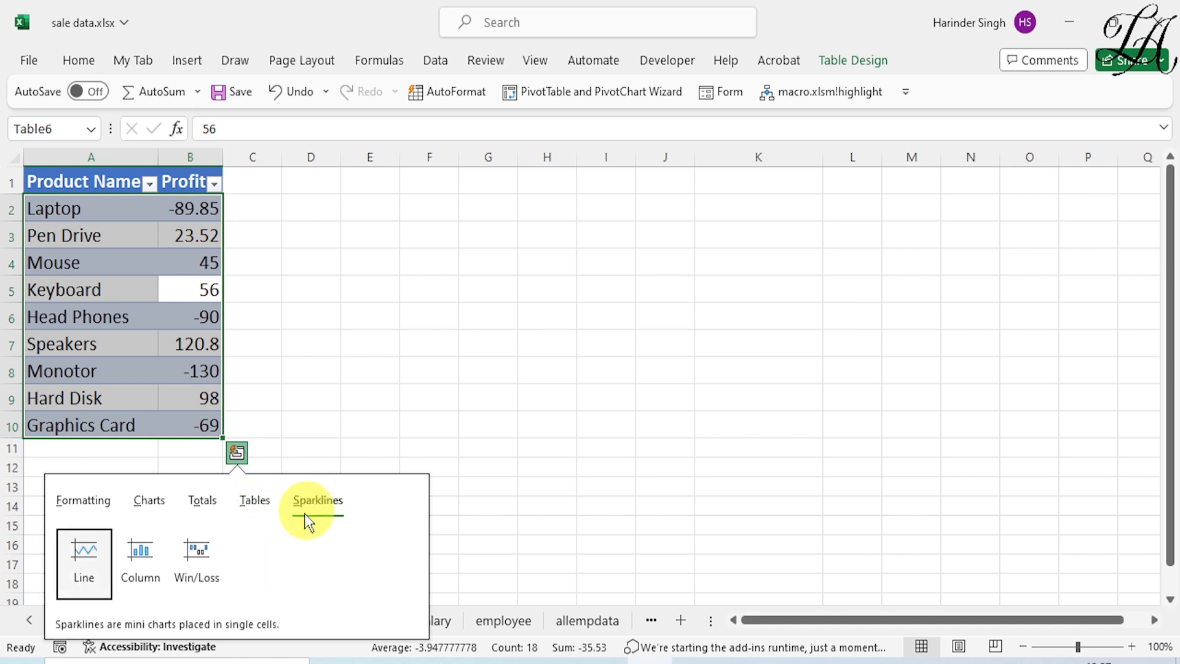
{"action": "left_click", "coordinate": [197, 556]}
{"action": "left_click", "coordinate": [402, 321]}
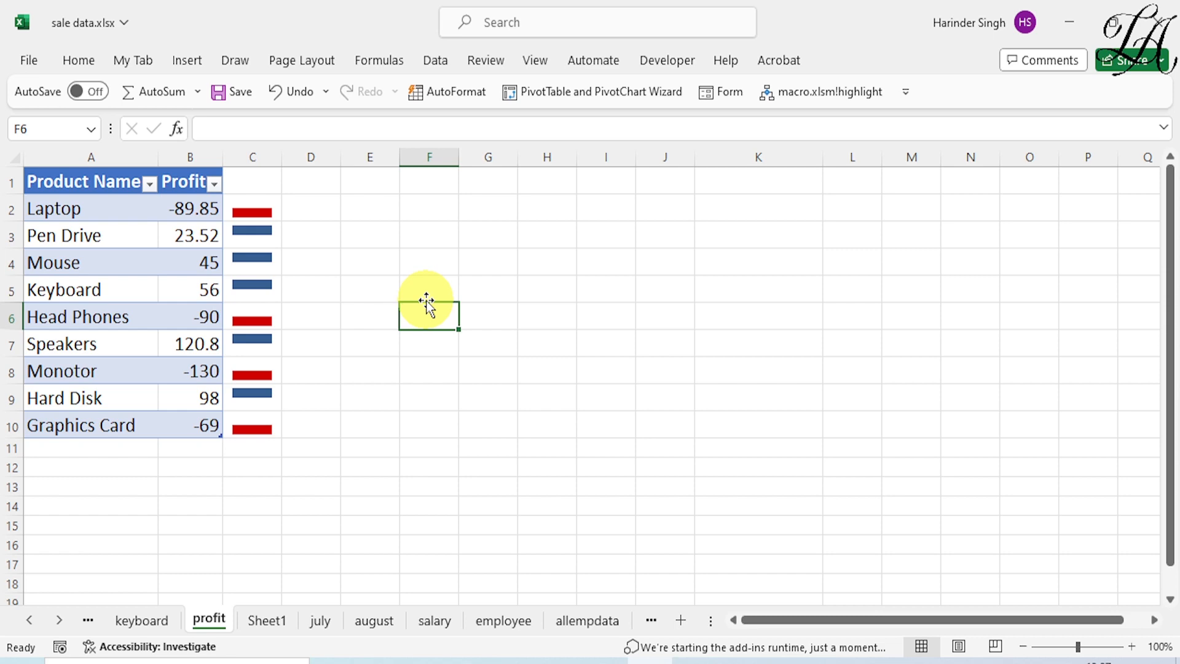
- Load the table on the employee sheet into the Power Query Editor
{"action": "left_click", "coordinate": [506, 621]}
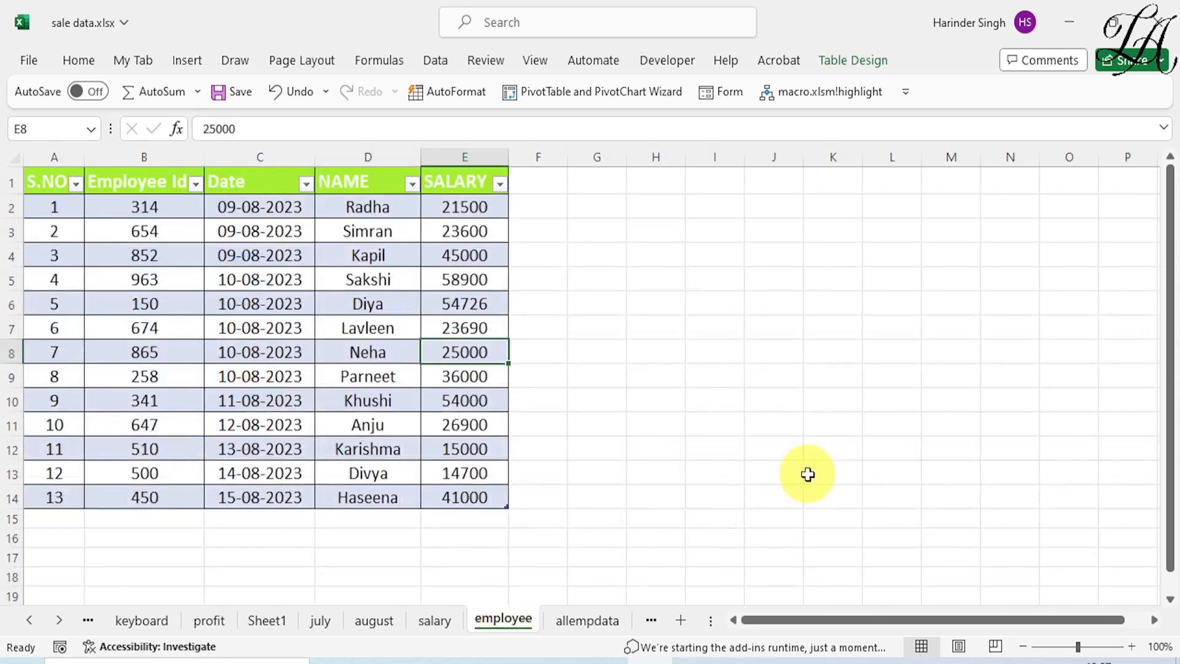
{"action": "left_click", "coordinate": [606, 328]}
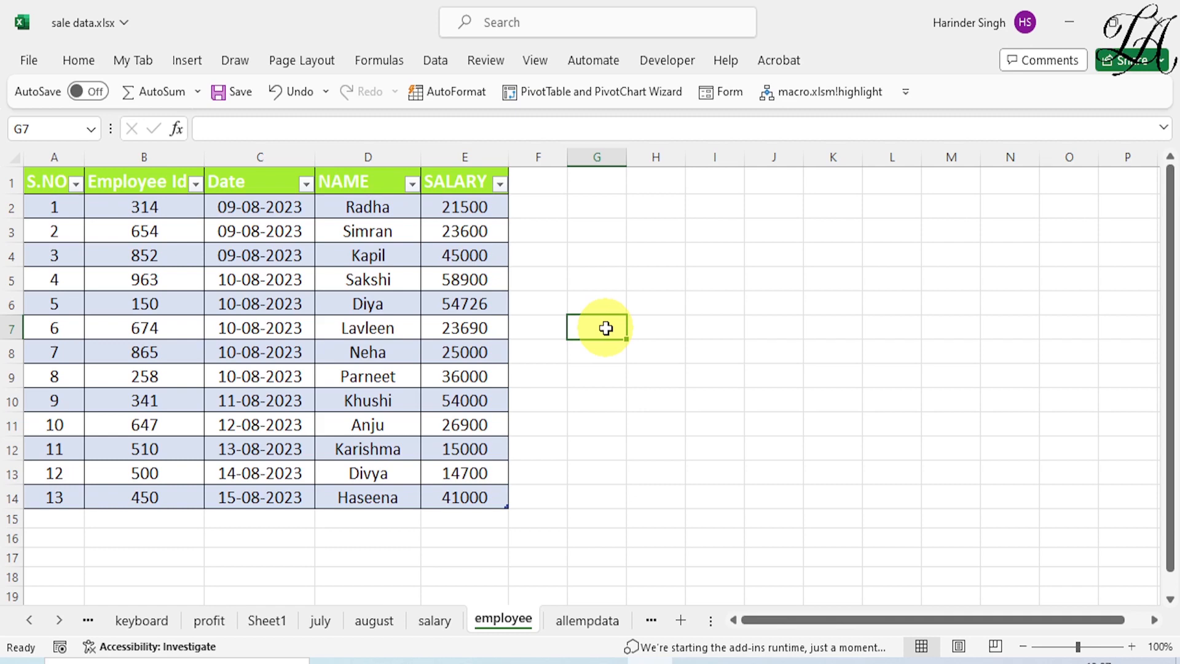
{"action": "left_click", "coordinate": [258, 352]}
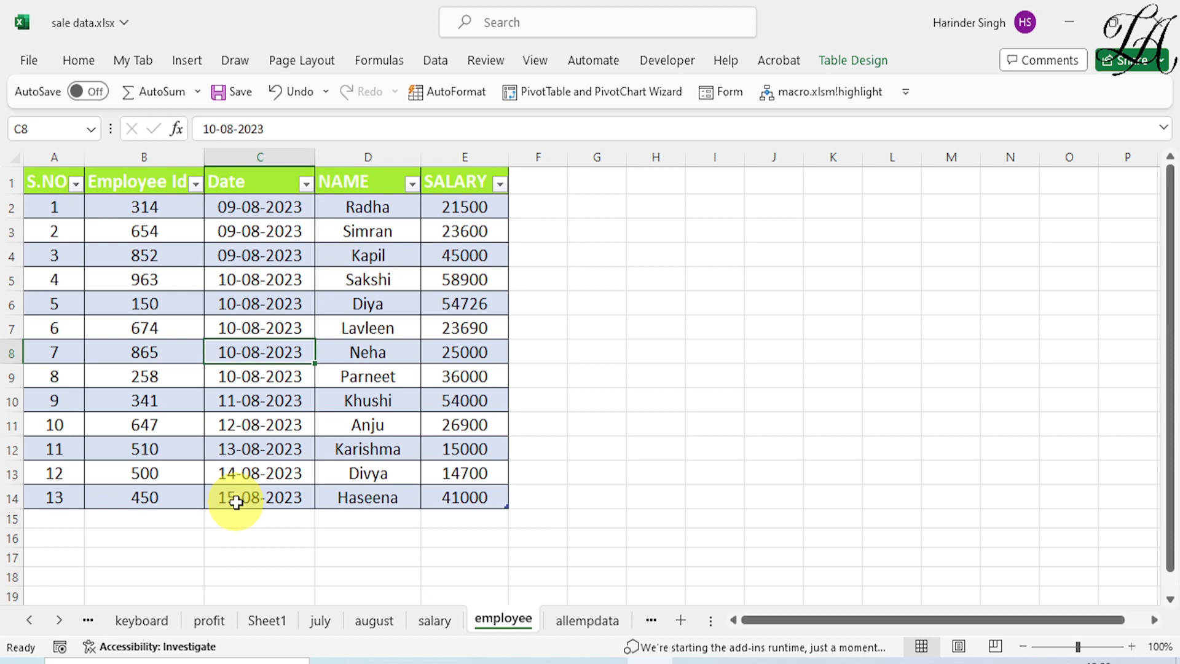
{"action": "left_click", "coordinate": [289, 371]}
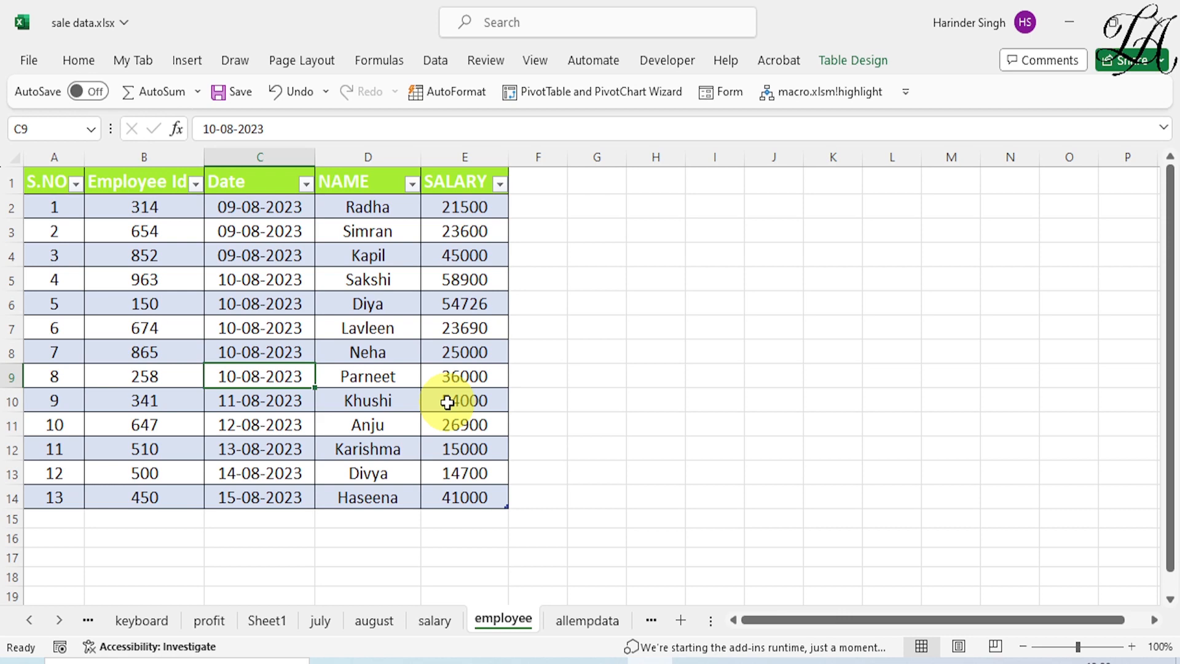
{"action": "left_click", "coordinate": [263, 331]}
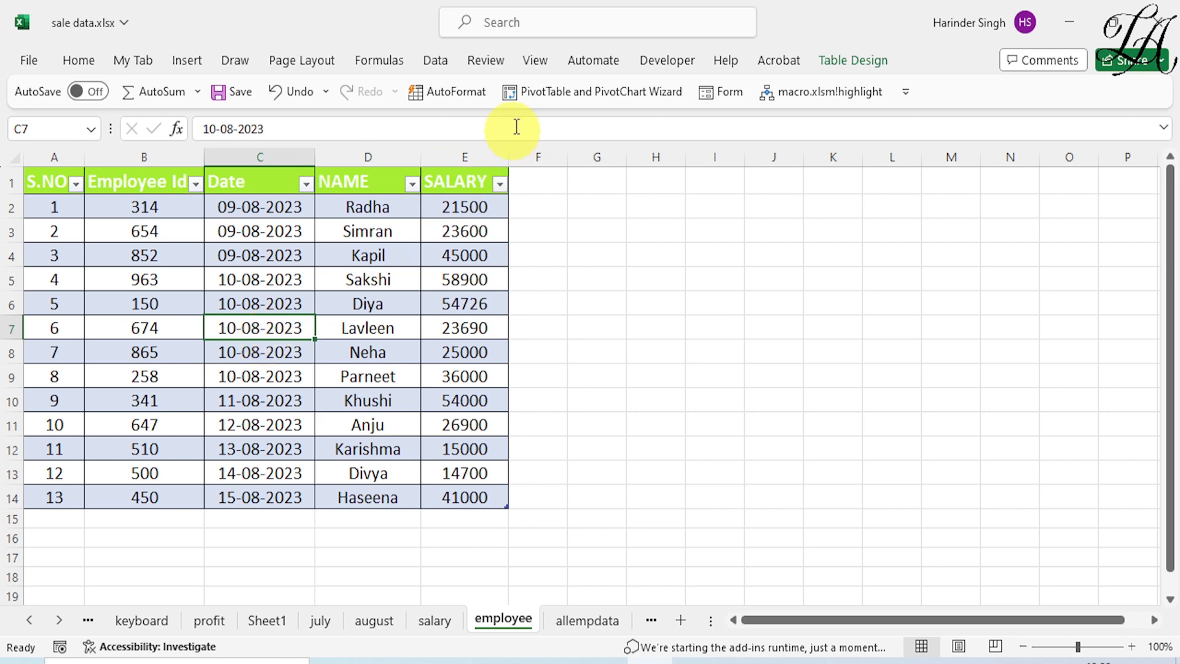
{"action": "left_click", "coordinate": [435, 61]}
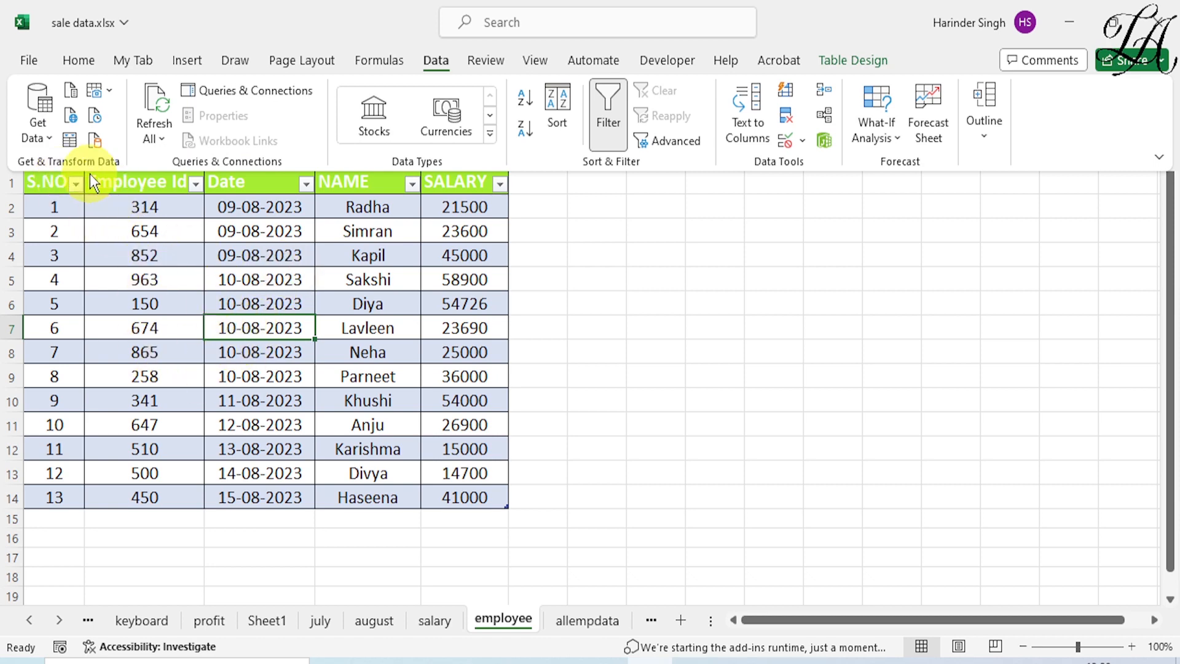
{"action": "left_click", "coordinate": [50, 144]}
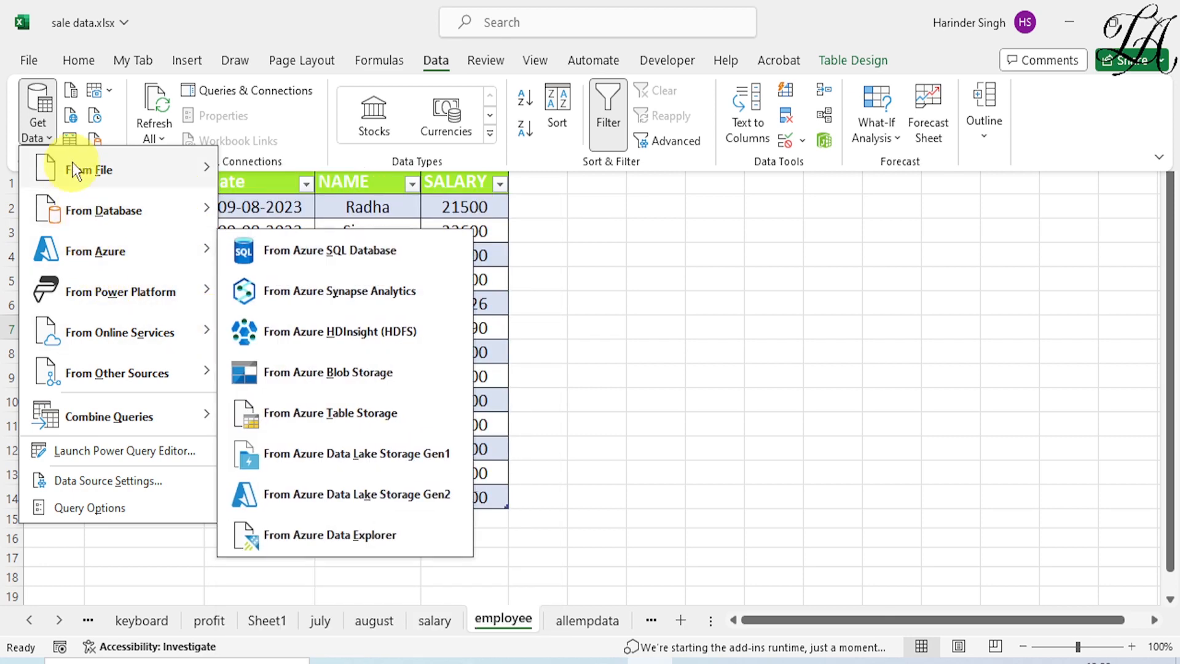
{"action": "left_click", "coordinate": [72, 134]}
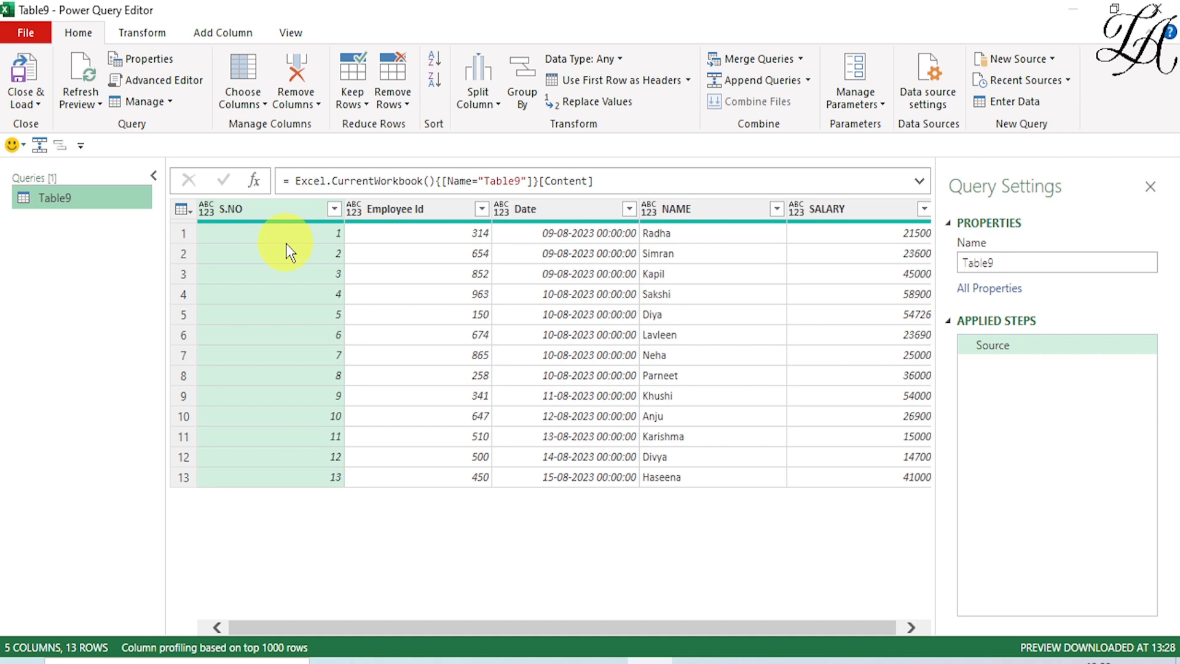
- Reverse the row order of the employee table query
{"action": "left_click", "coordinate": [129, 39]}
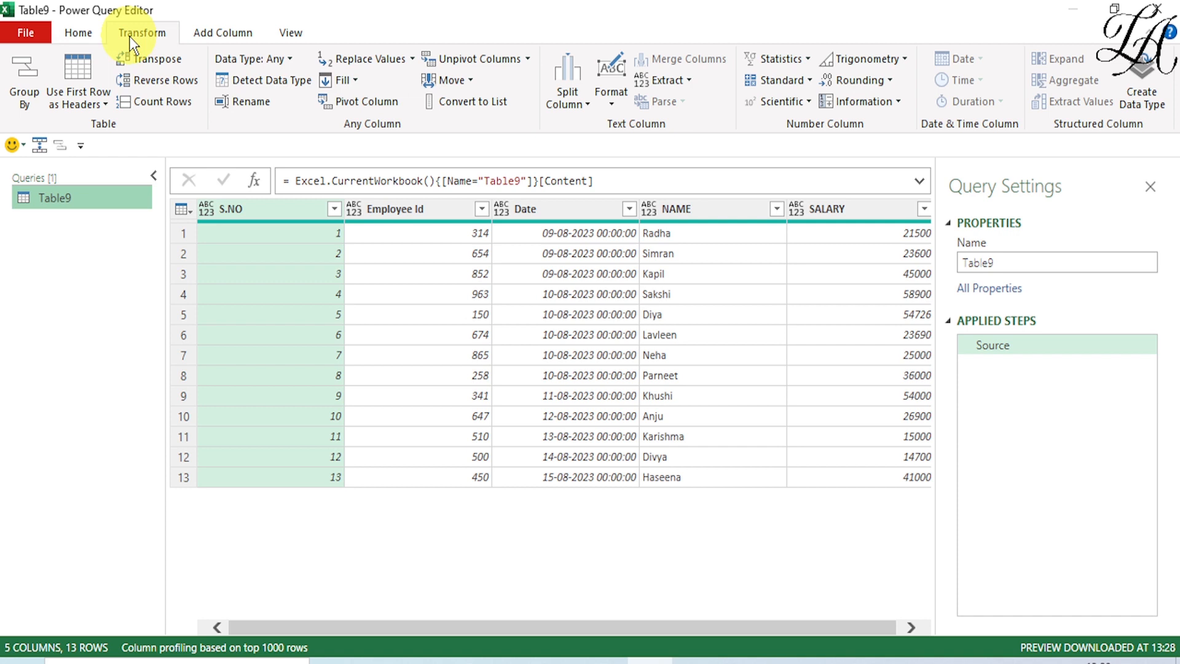
{"action": "left_click", "coordinate": [173, 84]}
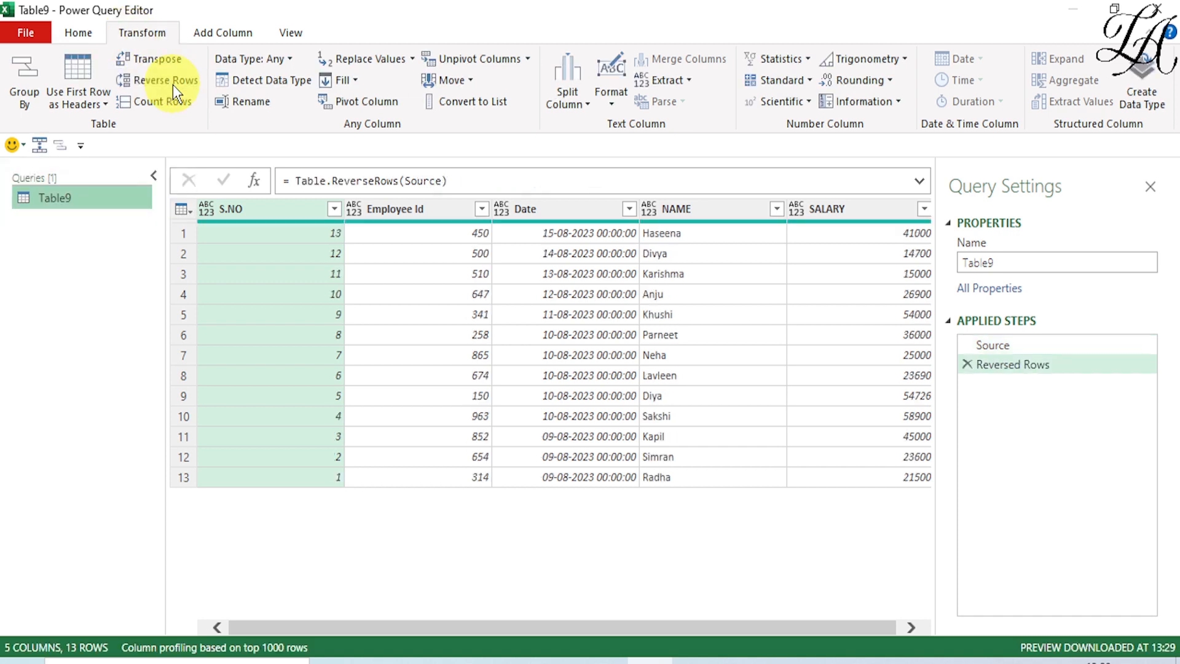